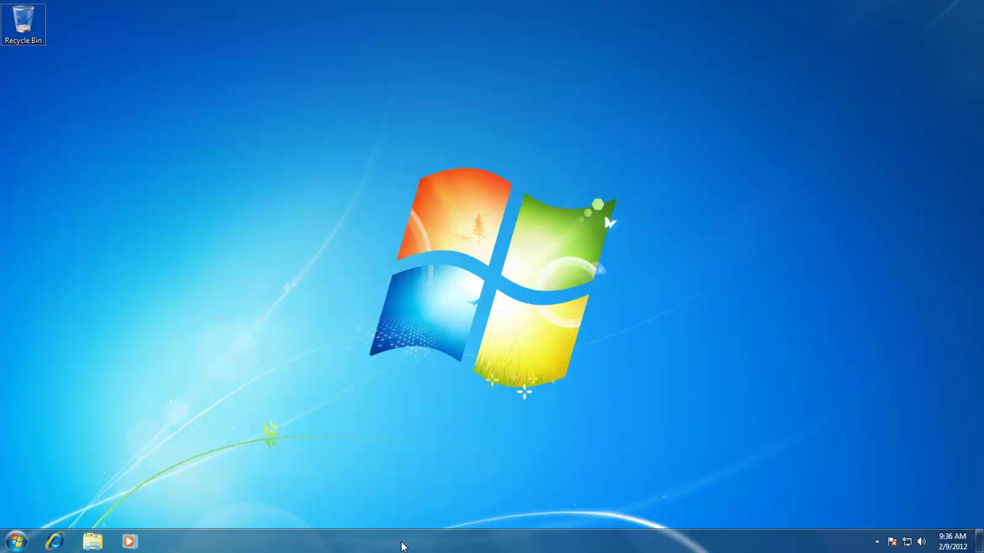
- Unlock the taskbar and enlarge it to two rows high
right_click(401, 545)
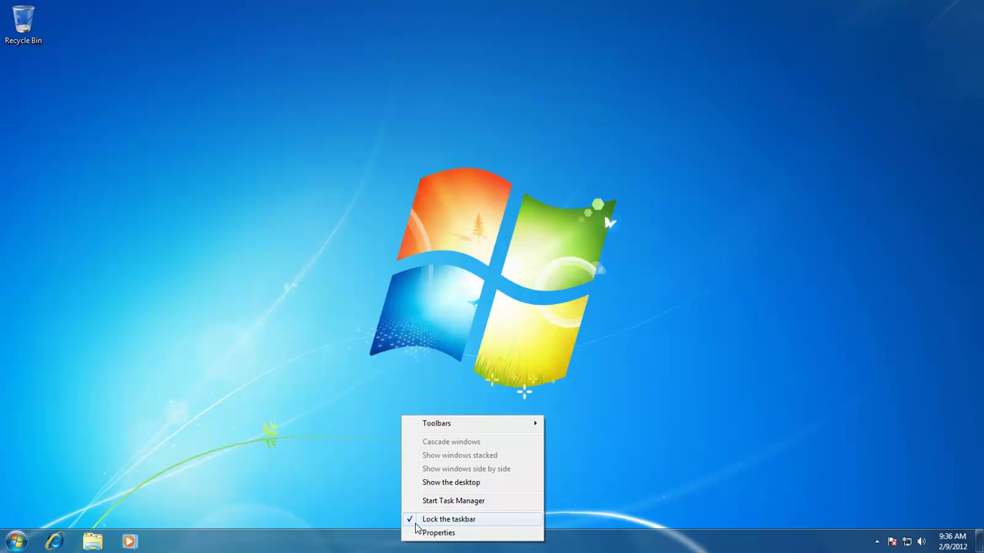
left_click(349, 544)
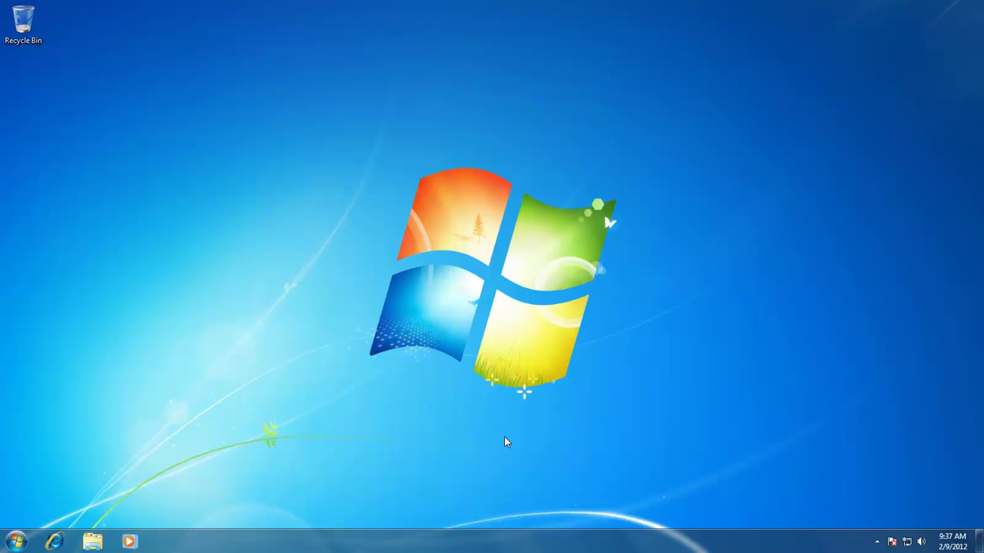
right_click(427, 543)
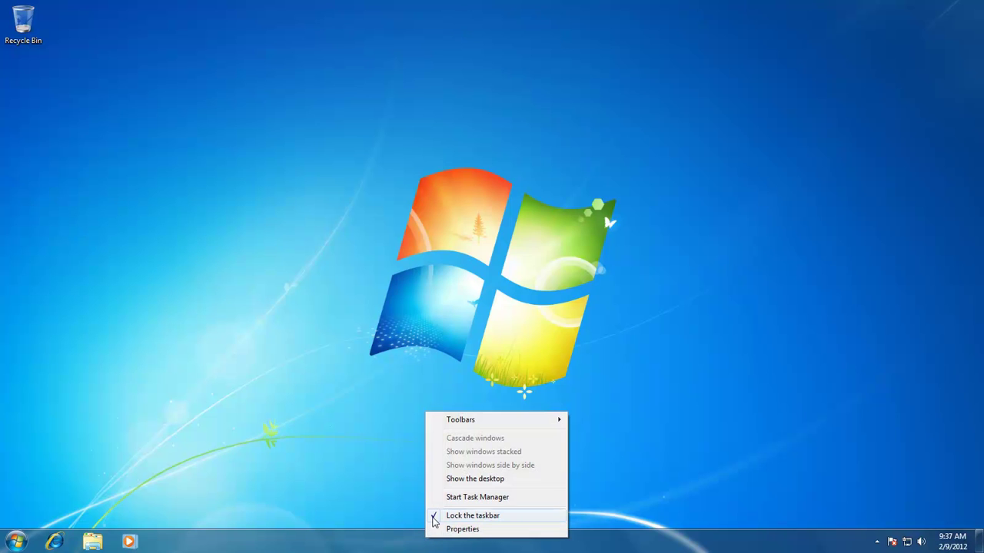
left_click(432, 516)
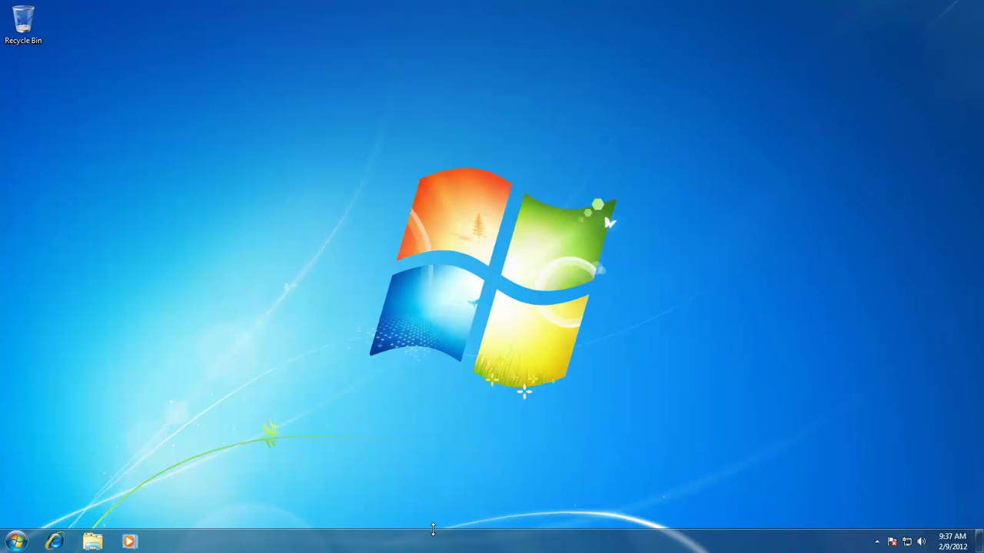
left_click(432, 529)
left_click_drag(433, 529, 435, 494)
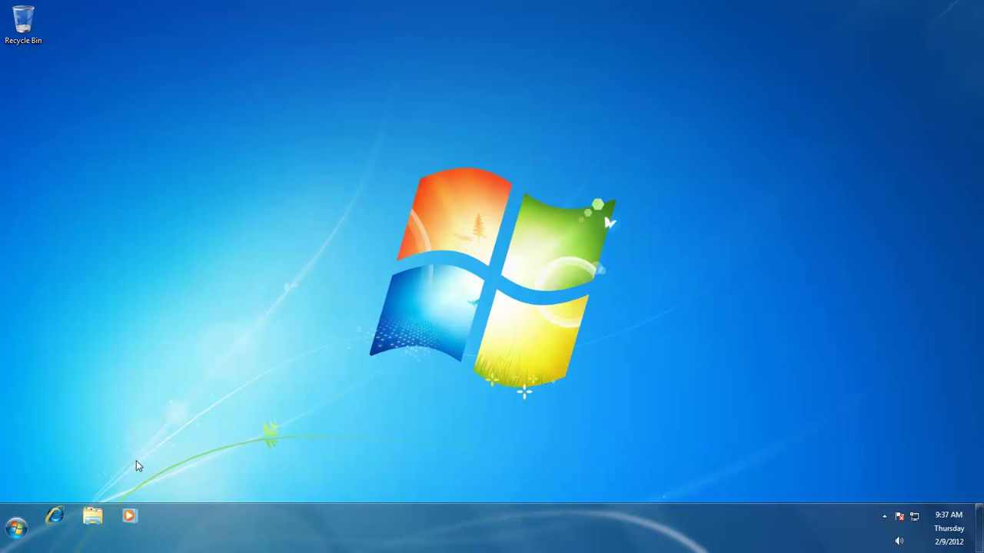
- Open two Notepad windows and maximize the second one
left_click(15, 530)
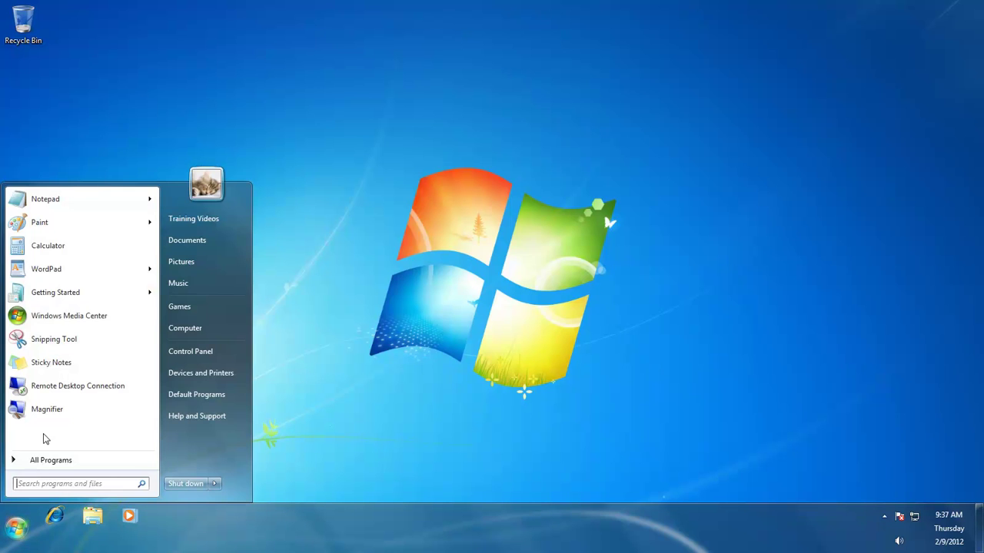
left_click(74, 202)
left_click(15, 531)
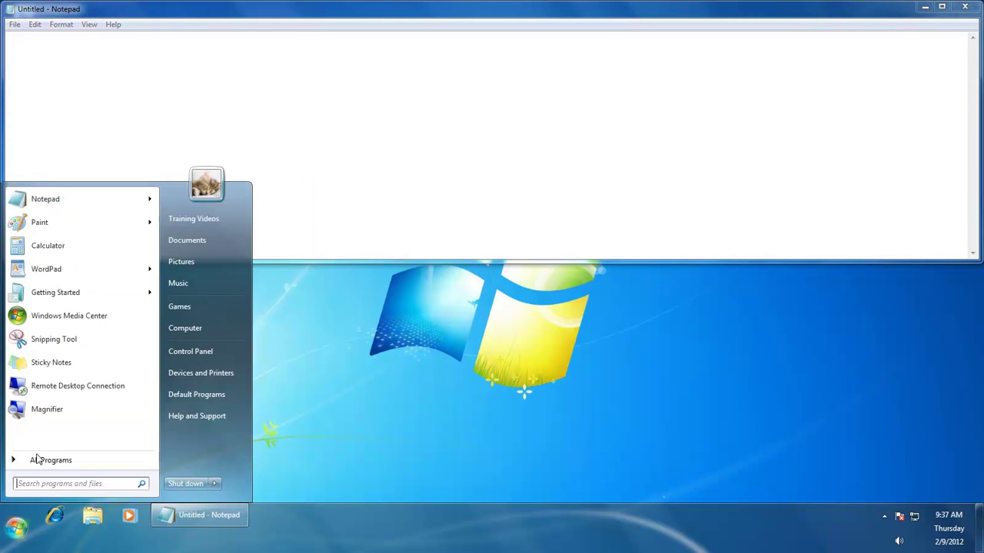
left_click(59, 201)
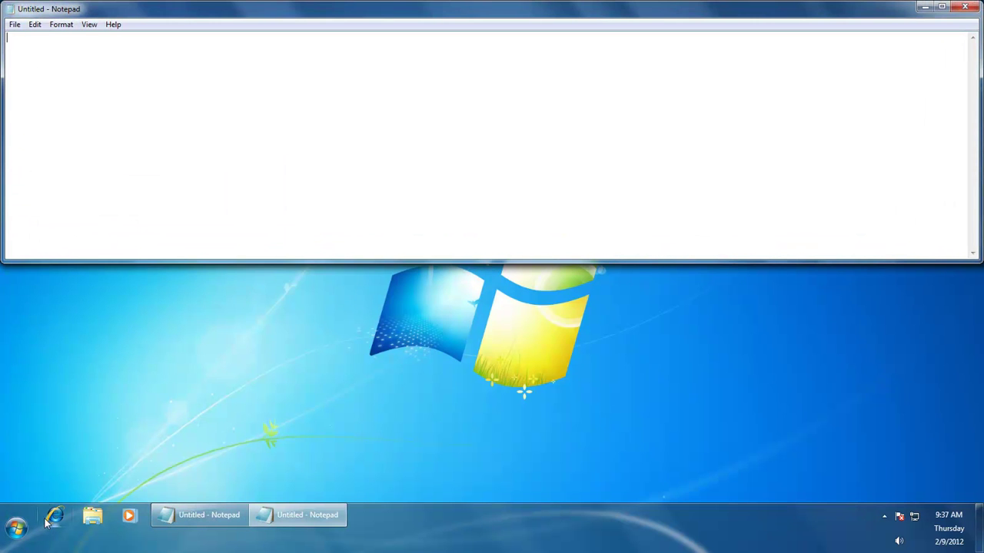
left_click(941, 7)
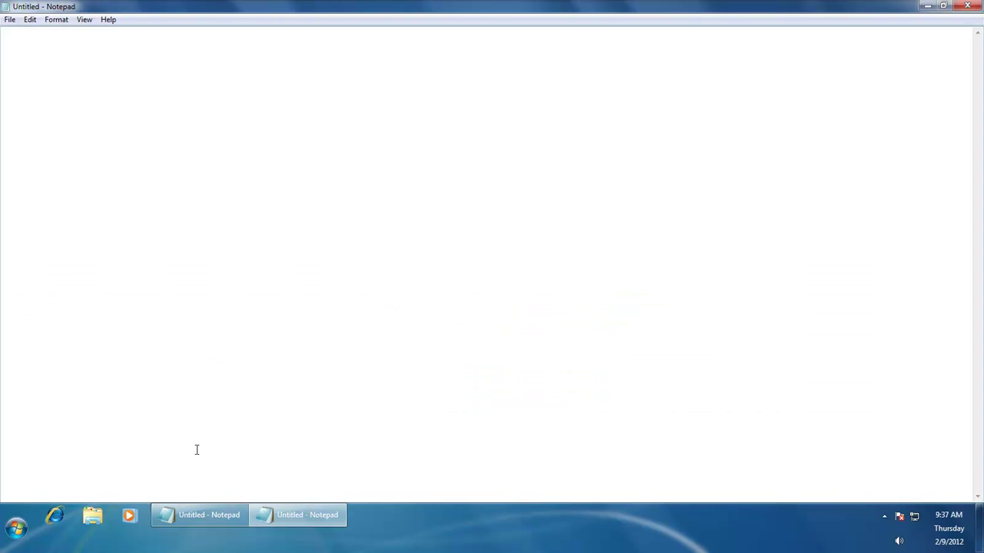
- Open a WordPad window, then launch Internet Explorer and Windows Media Player
left_click(17, 528)
left_click(72, 269)
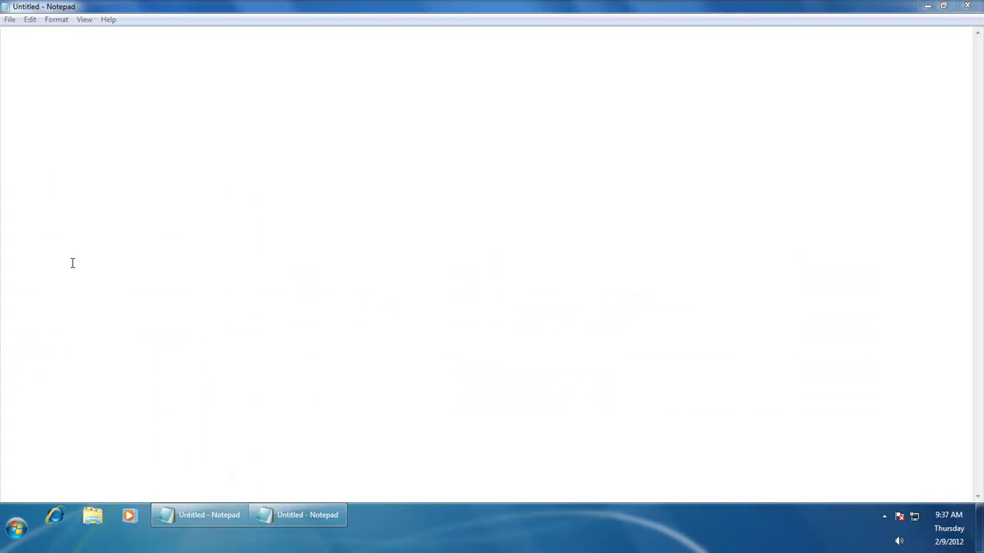
left_click(17, 529)
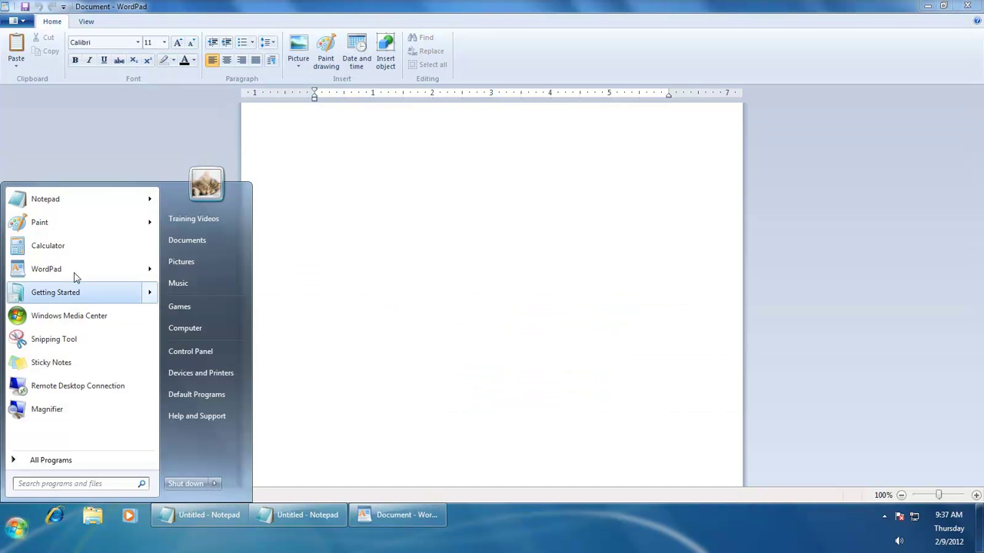
left_click(54, 516)
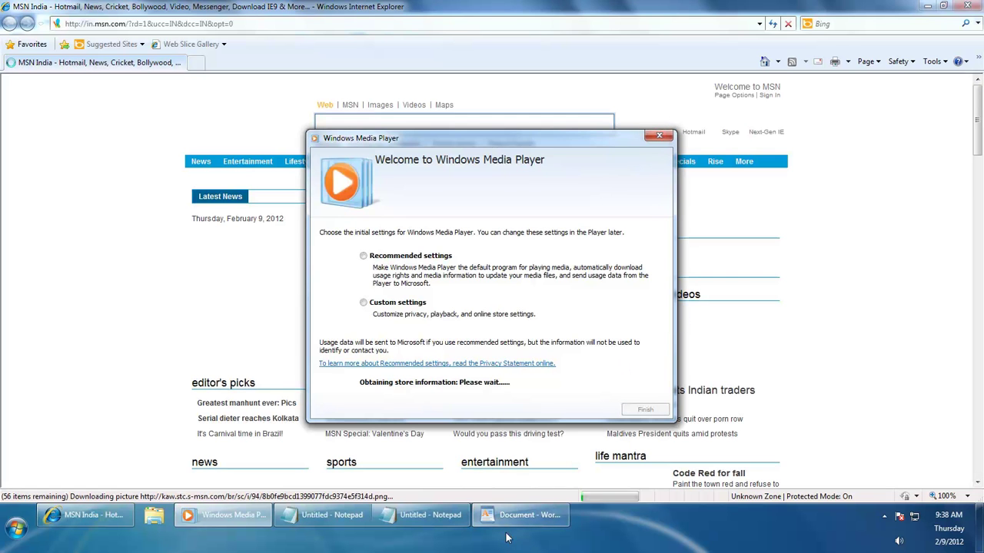
- Open a second WordPad window and the Calculator
left_click(16, 528)
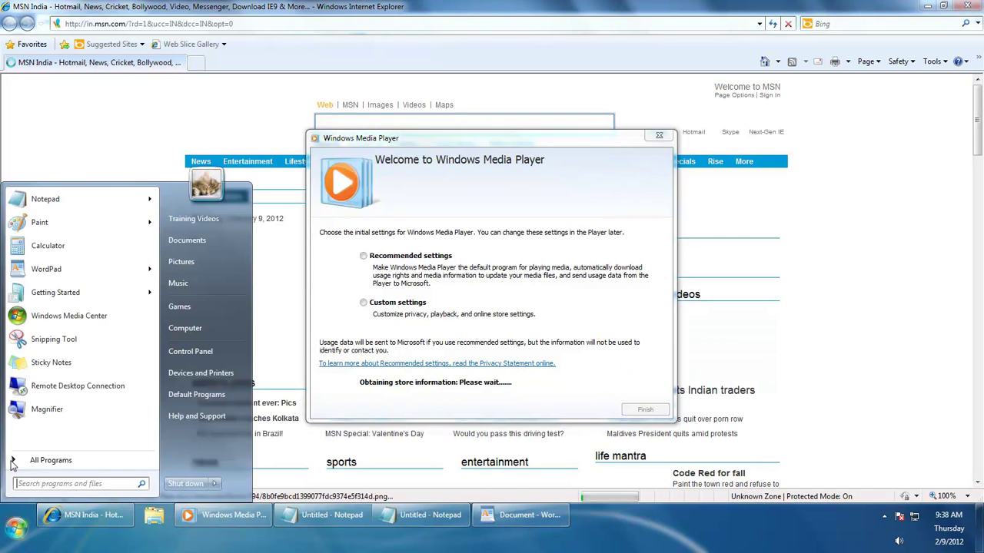
left_click(46, 269)
key("super")
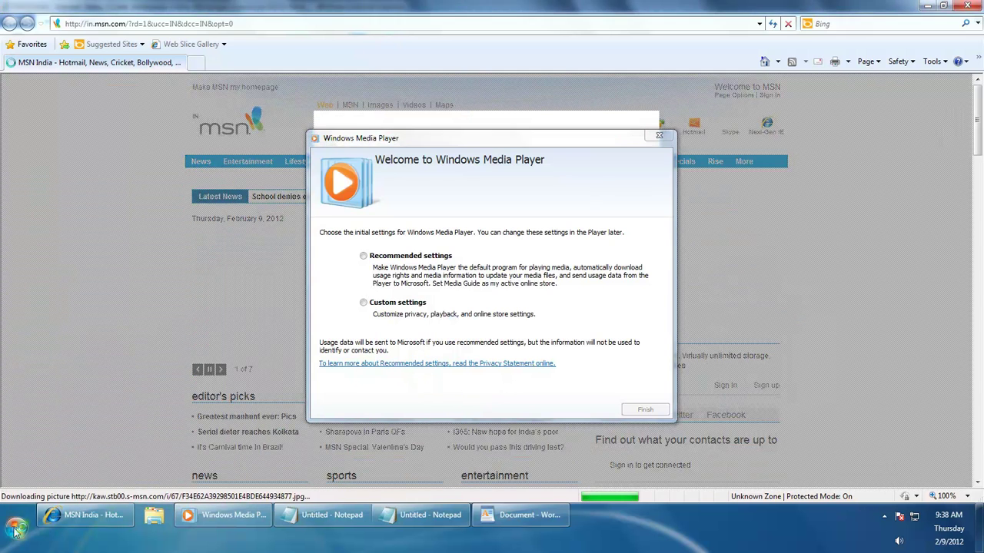
left_click(60, 247)
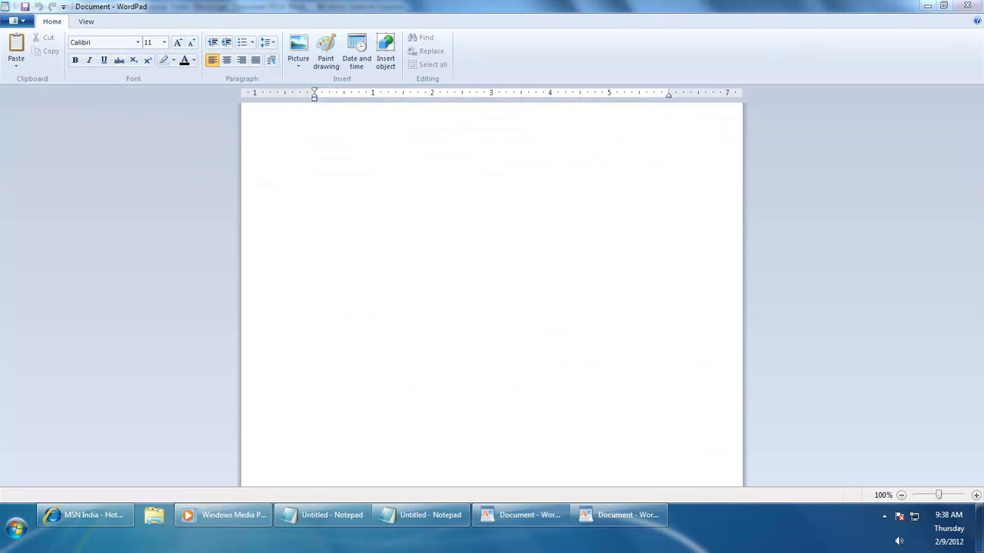
- Open two more Notepad windows and another WordPad window to fill up the enlarged taskbar
left_click(16, 529)
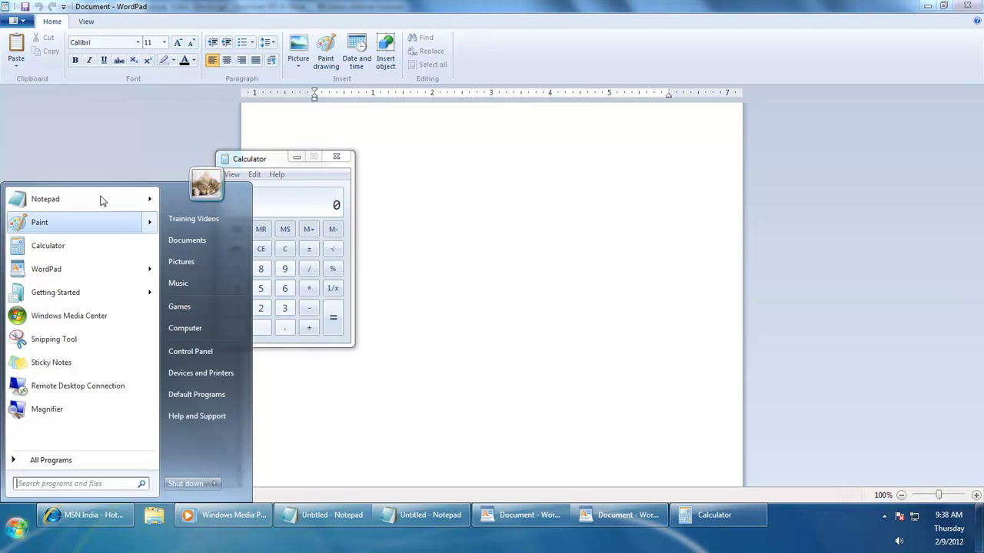
left_click(99, 198)
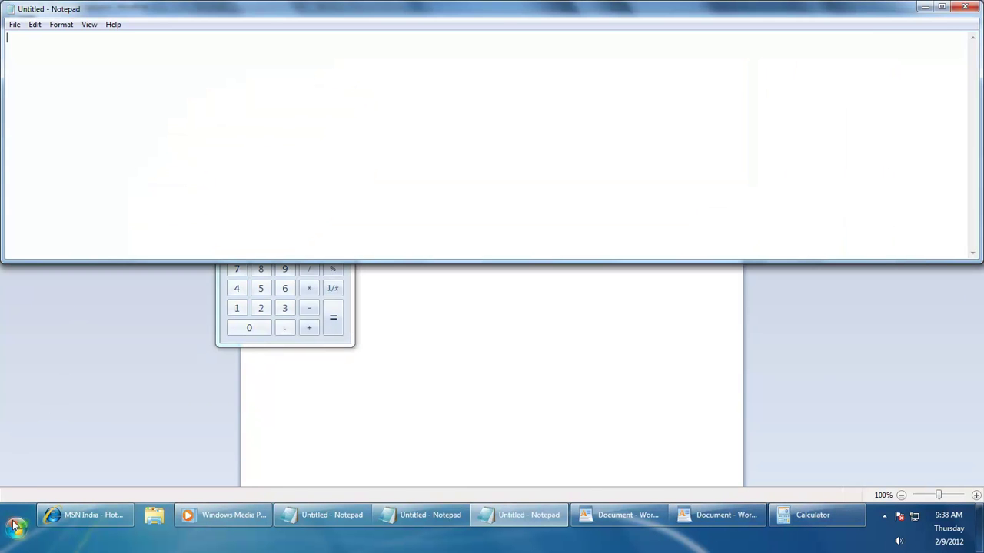
left_click(15, 528)
left_click(75, 202)
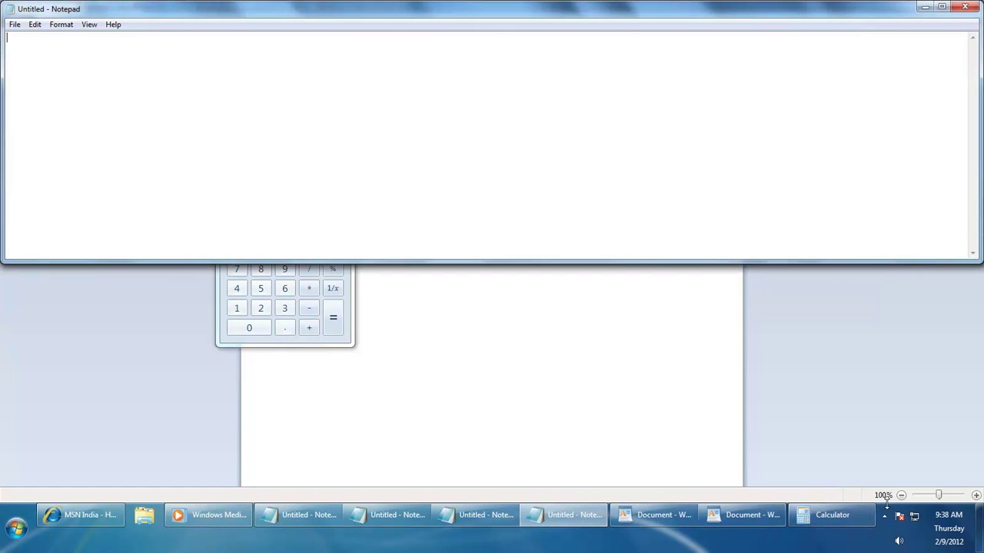
mouse_move(888, 504)
left_mouse_down()
mouse_move(887, 530)
mouse_move(885, 489)
left_mouse_up()
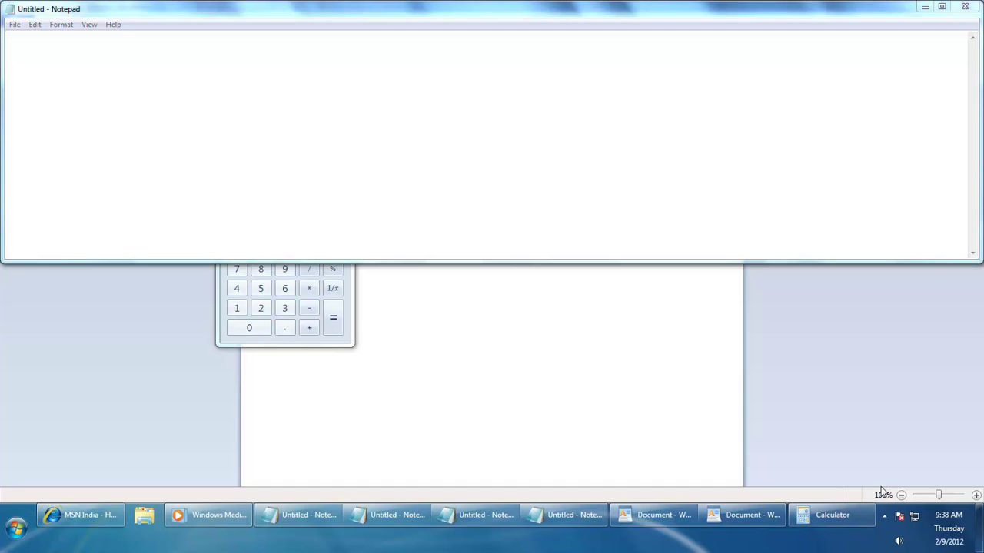
left_click(7, 542)
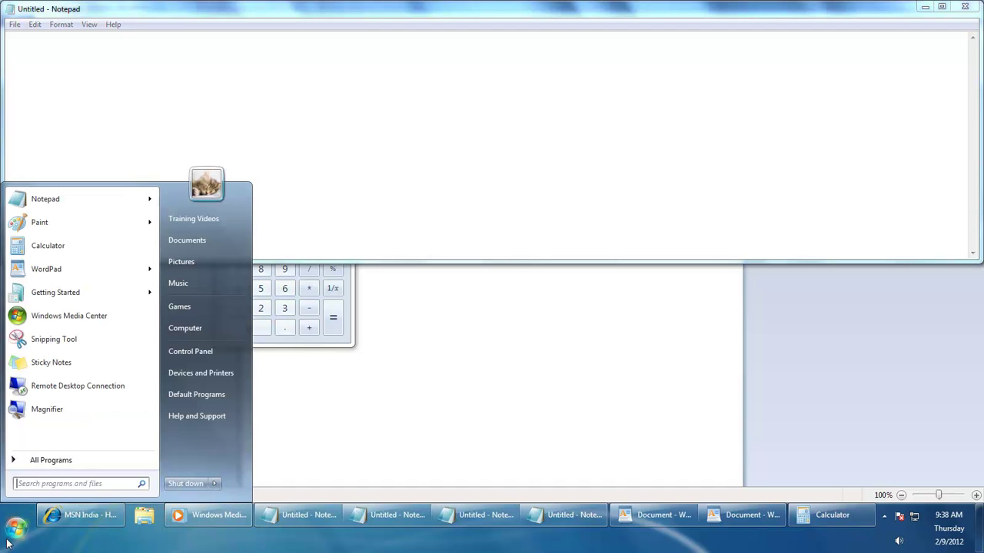
left_click(66, 270)
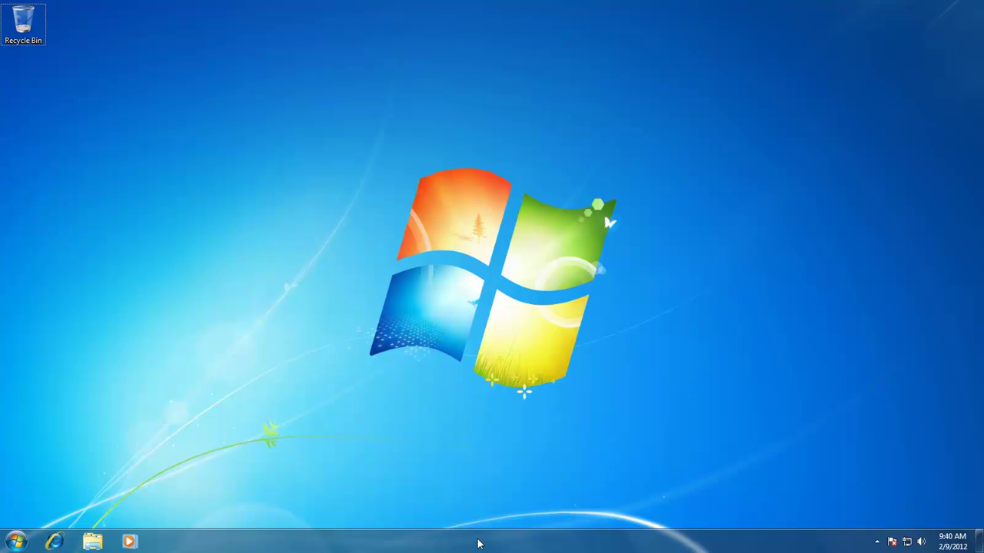
- Move the unlocked taskbar from the bottom around the screen edges to the right edge of the desktop
left_click(478, 545)
left_click(478, 545)
left_click_drag(477, 545, 367, 15)
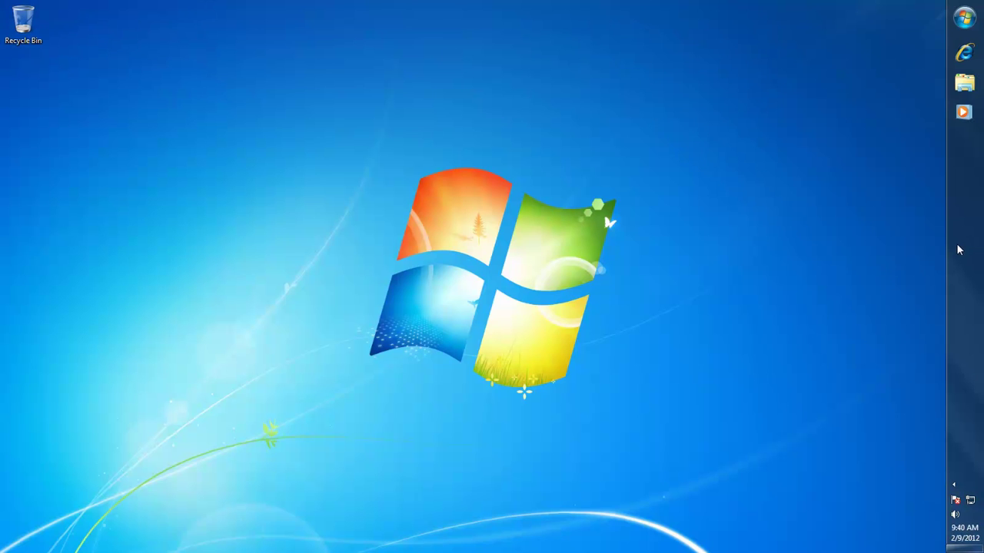
- Widen the vertical taskbar to about twice its width and lock it
left_click_drag(947, 244, 902, 244)
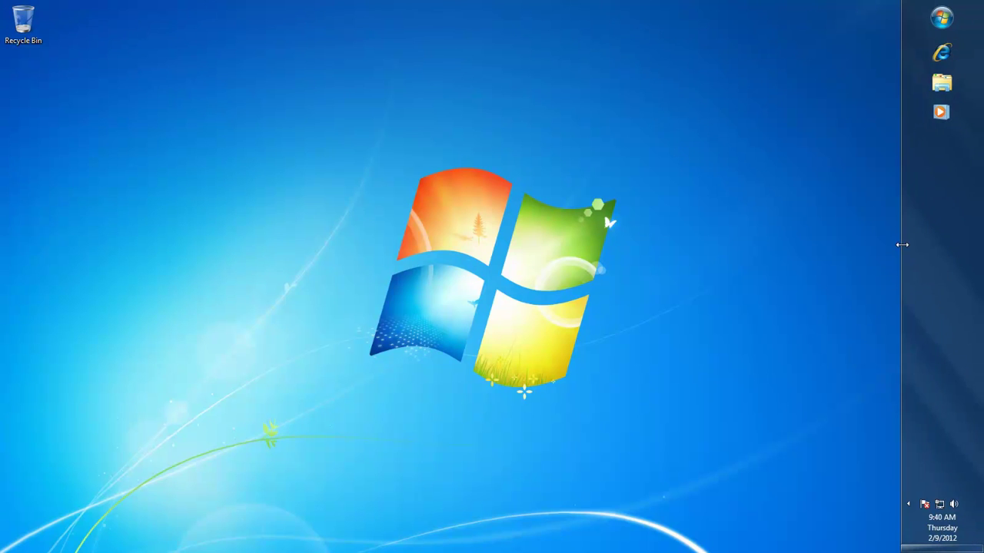
right_click(934, 246)
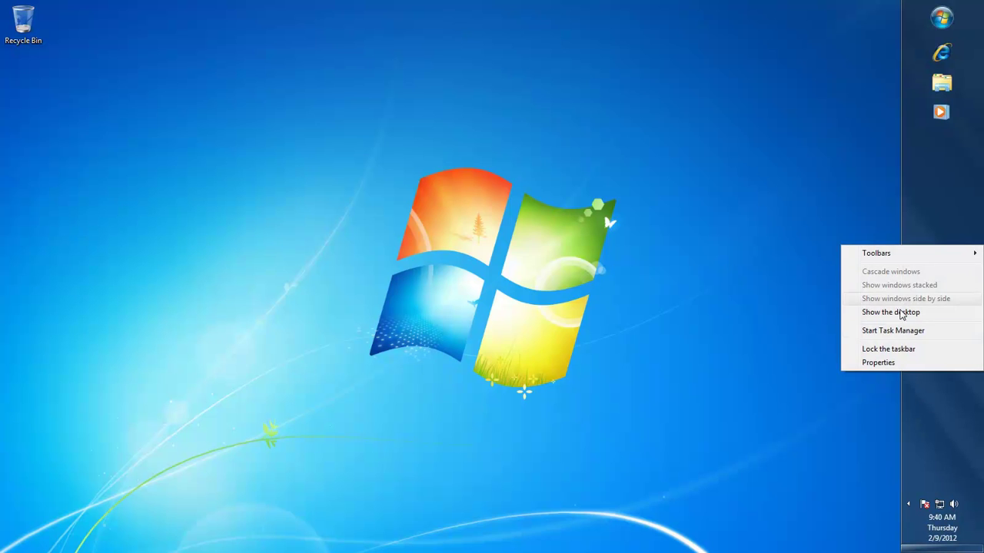
left_click(887, 350)
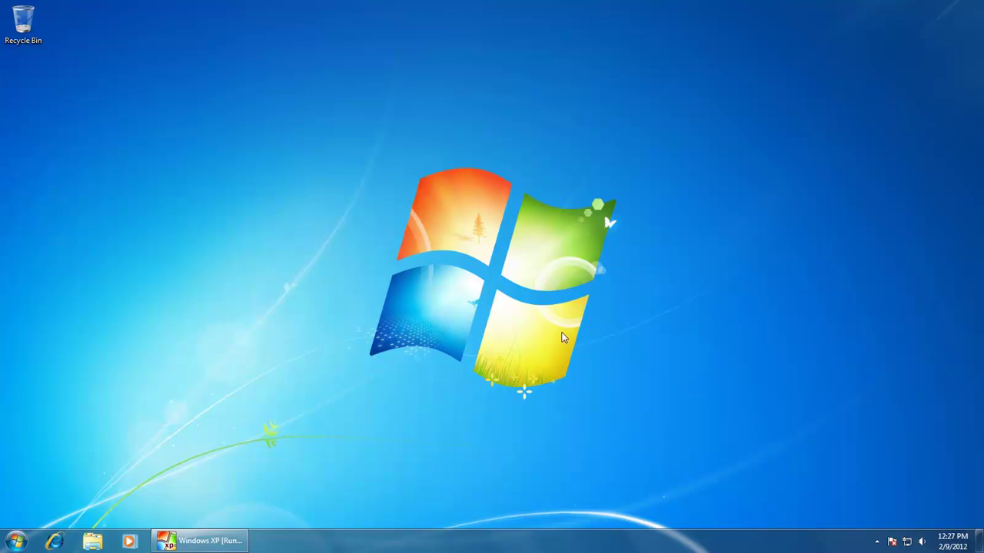
- Open the taskbar's properties and switch the Lock the taskbar option off and back on
right_click(396, 545)
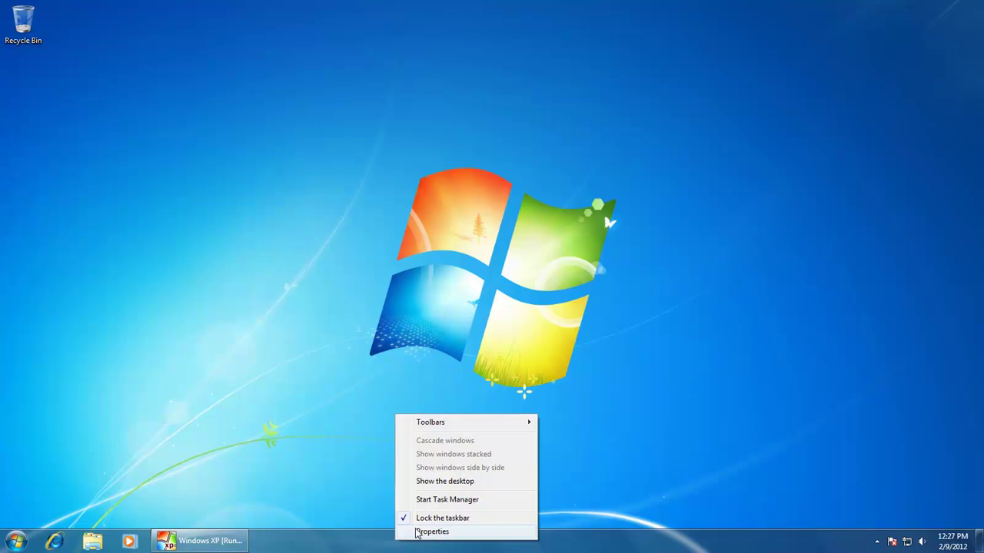
left_click(430, 531)
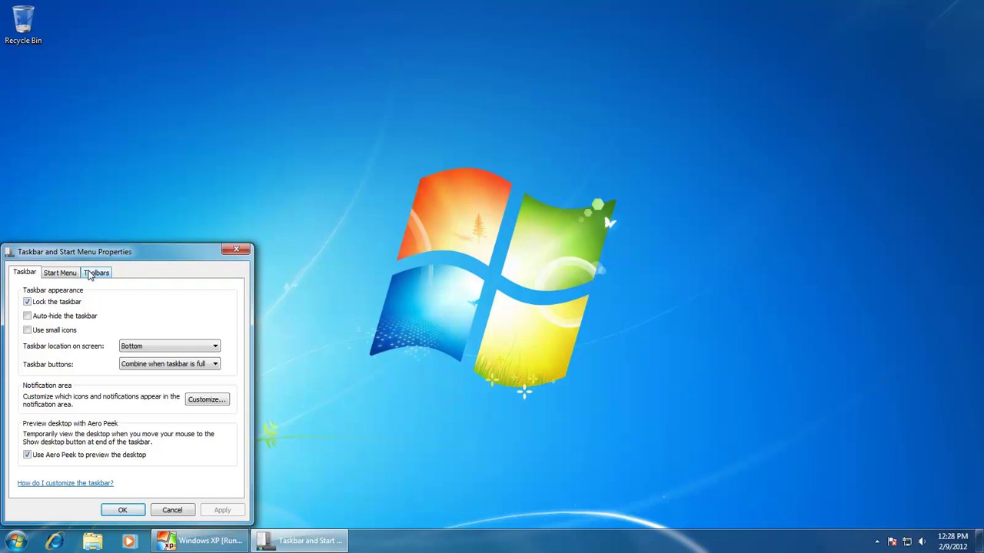
left_click(27, 302)
left_click(28, 305)
- Toggle the lock directly on the taskbar off and on again, leaving its properties dialog open
right_click(461, 546)
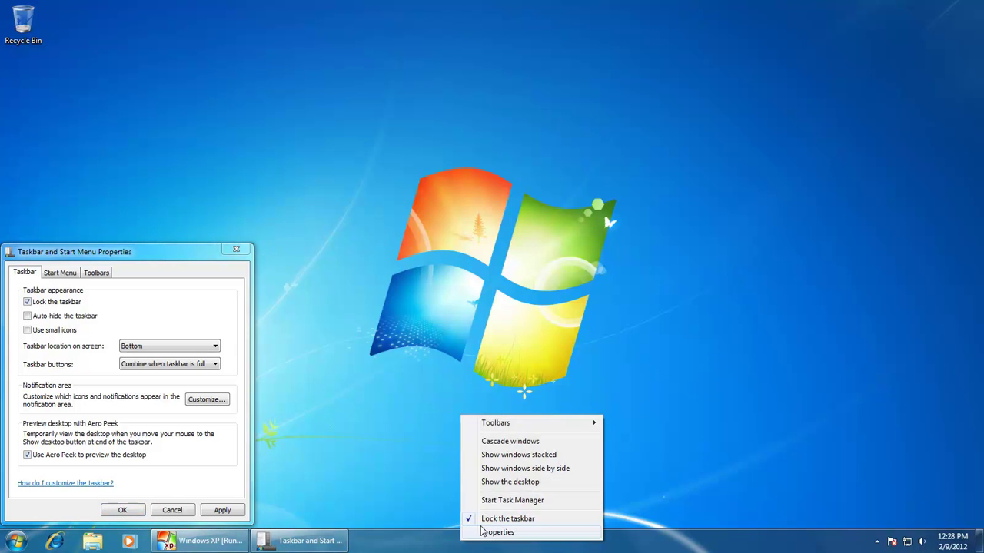
left_click(485, 525)
right_click(466, 547)
left_click(478, 525)
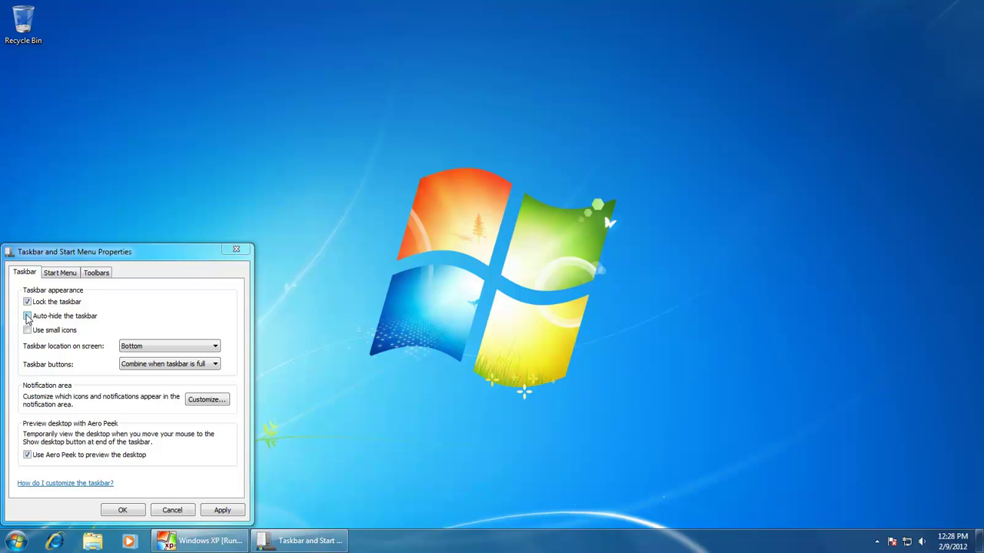
- Enable Auto-hide the taskbar and apply the change
left_click(27, 316)
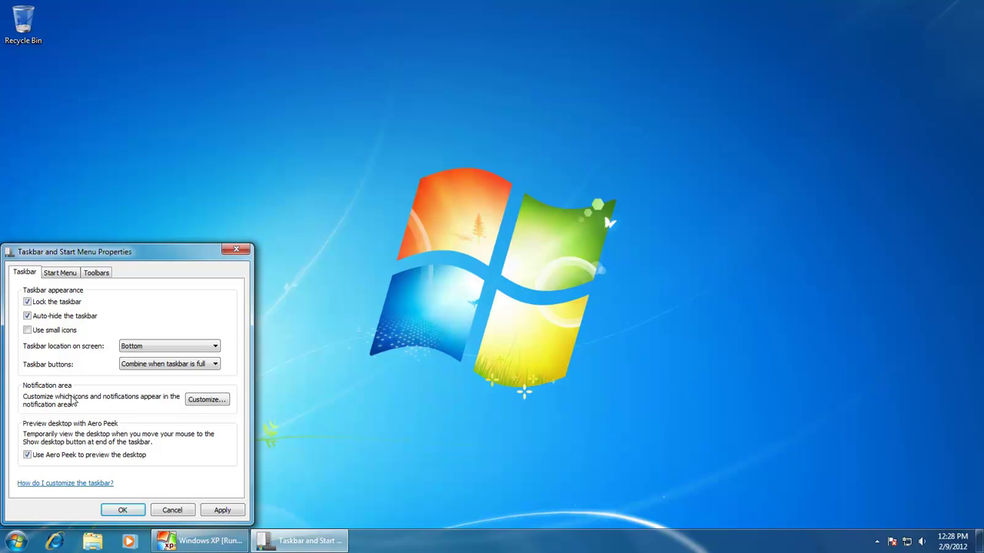
left_click(122, 511)
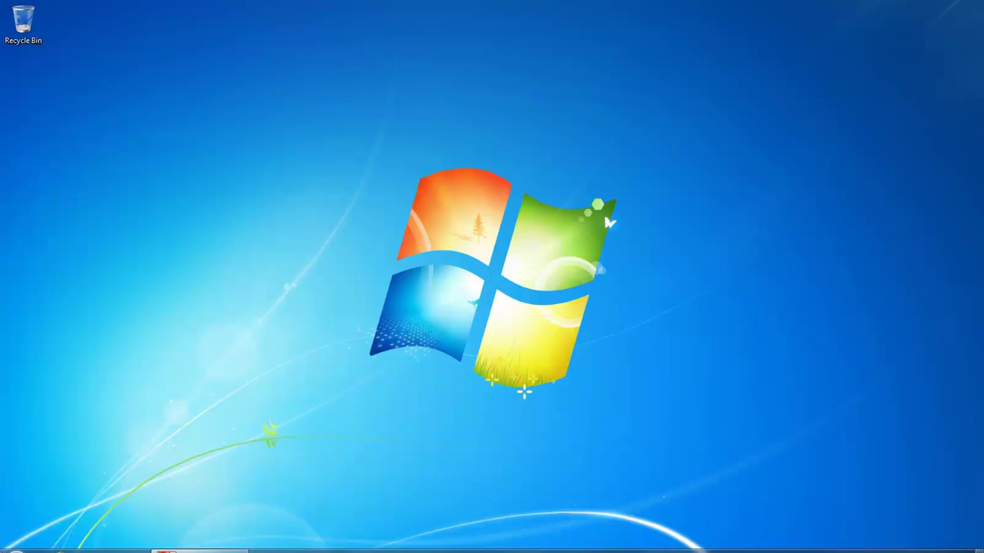
- Reveal the hidden taskbar to launch Notepad, and maximize the Notepad window
left_click(15, 541)
left_click(52, 225)
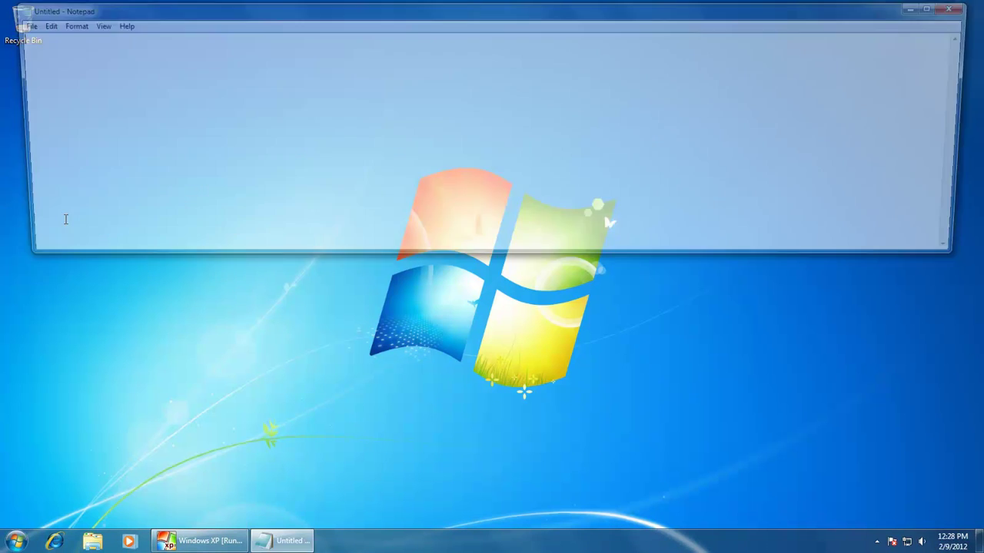
left_click(942, 6)
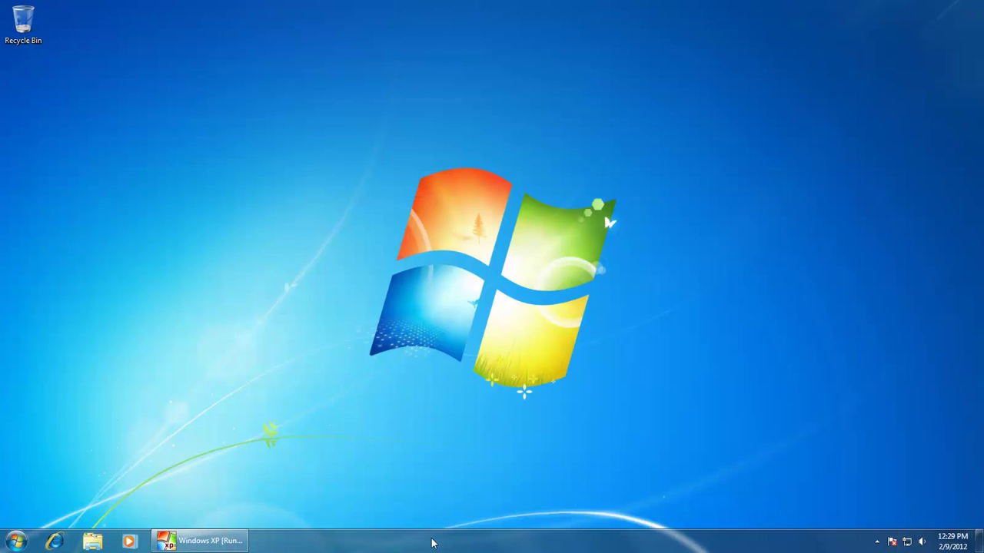
- Disable Auto-hide the taskbar in the taskbar's properties and apply the change
right_click(385, 547)
left_click(419, 534)
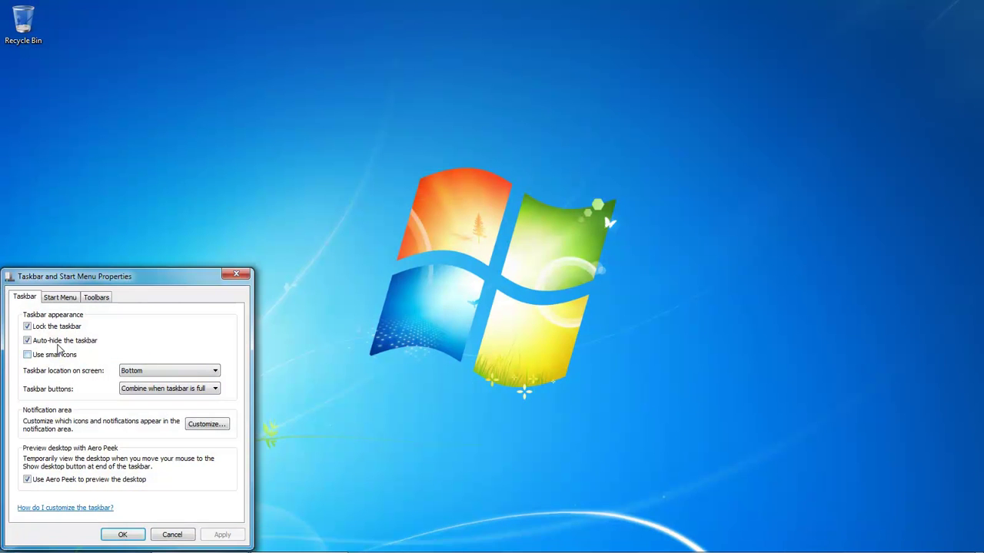
left_click(56, 343)
left_click(122, 534)
- Enable Use small icons in the taskbar's properties and apply the change
right_click(395, 548)
left_click(422, 538)
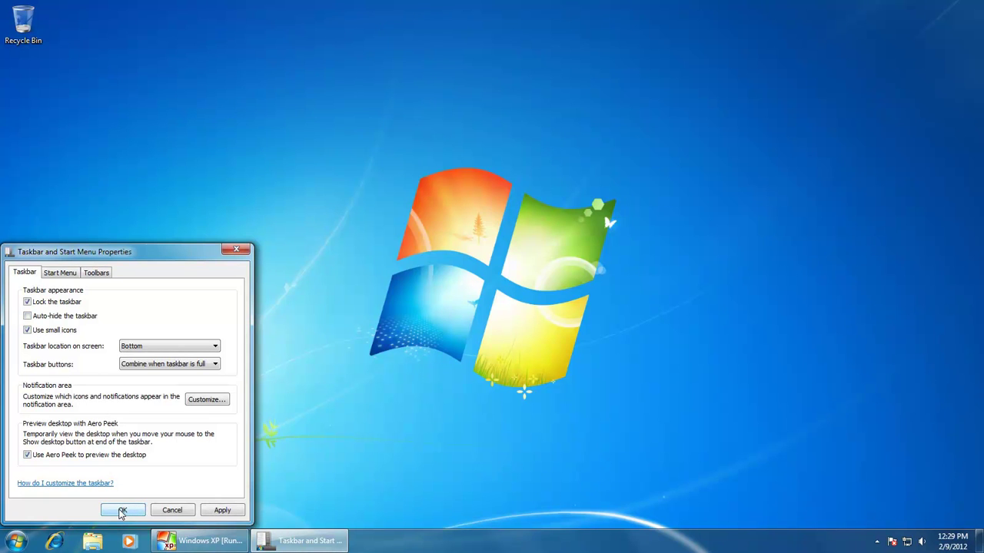
left_click(122, 511)
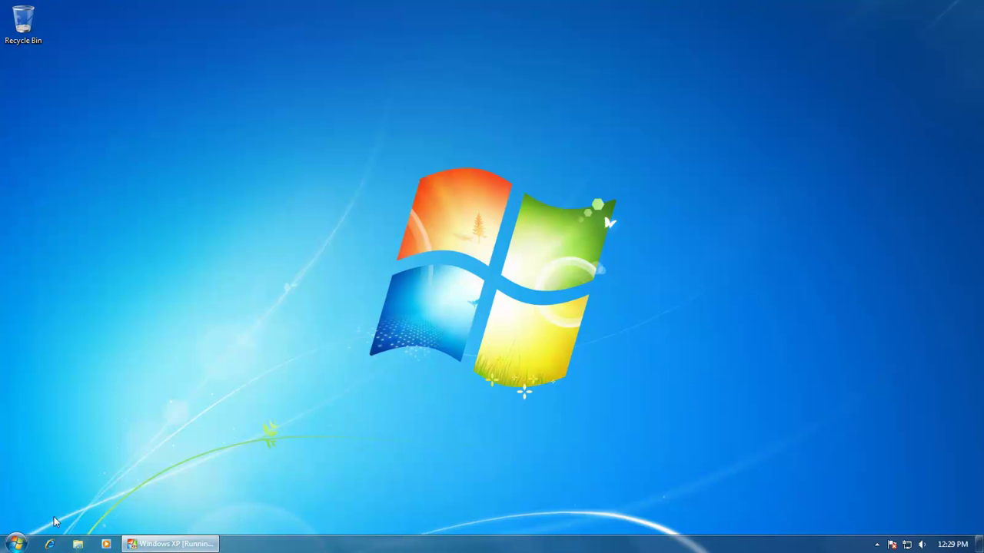
- Launch Notepad to check how its button looks on the small-icon taskbar, and close it again
left_click(15, 543)
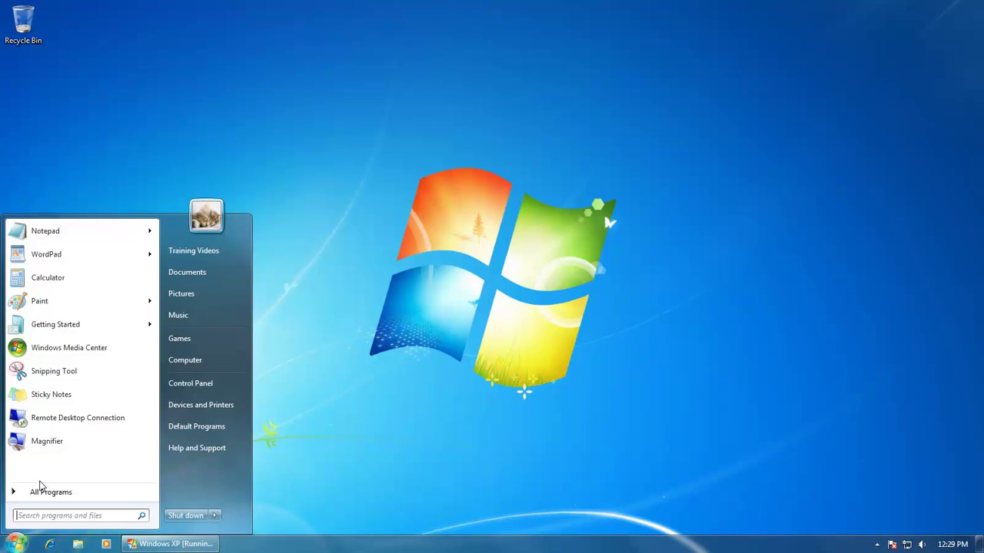
left_click(45, 230)
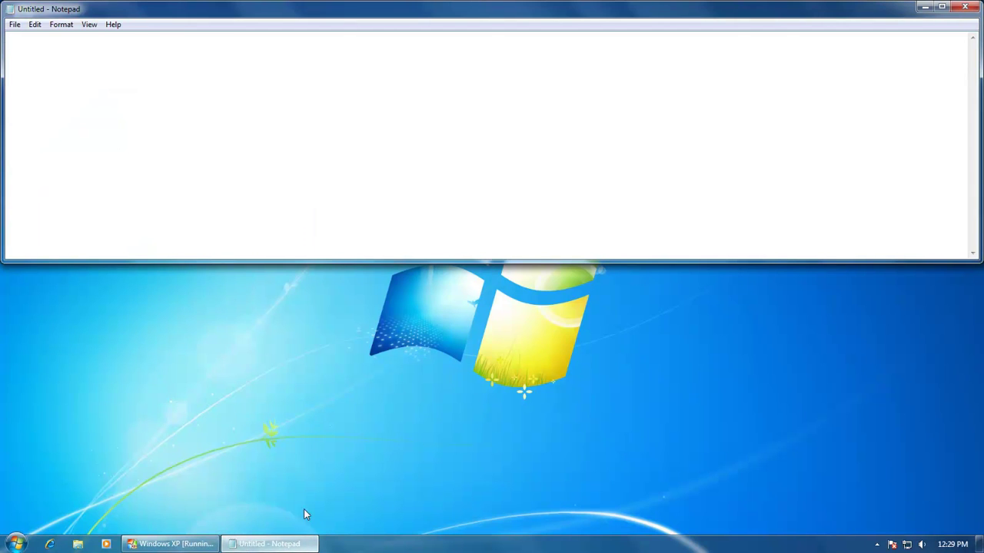
left_click(970, 9)
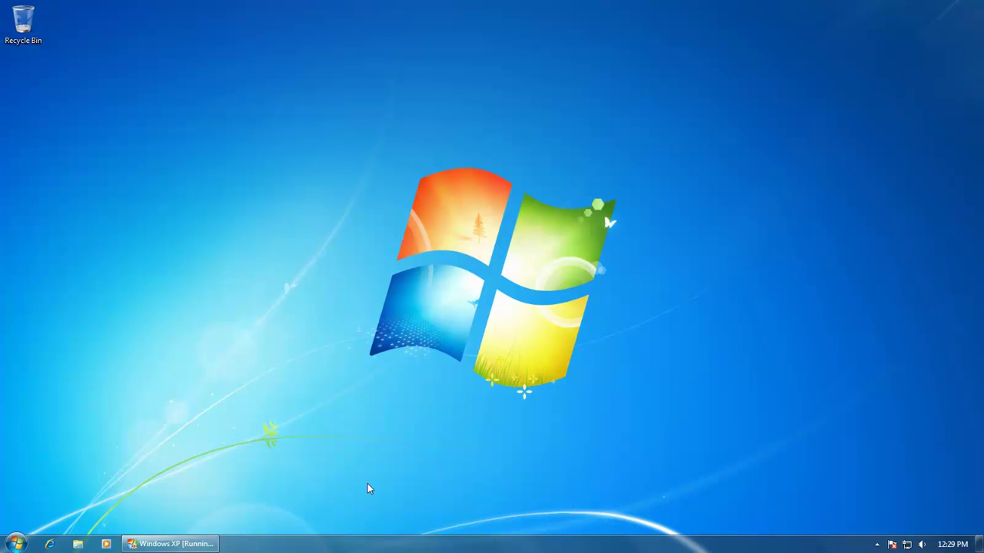
- Disable Use small icons and set the taskbar location on screen to Left in the taskbar's properties
right_click(286, 547)
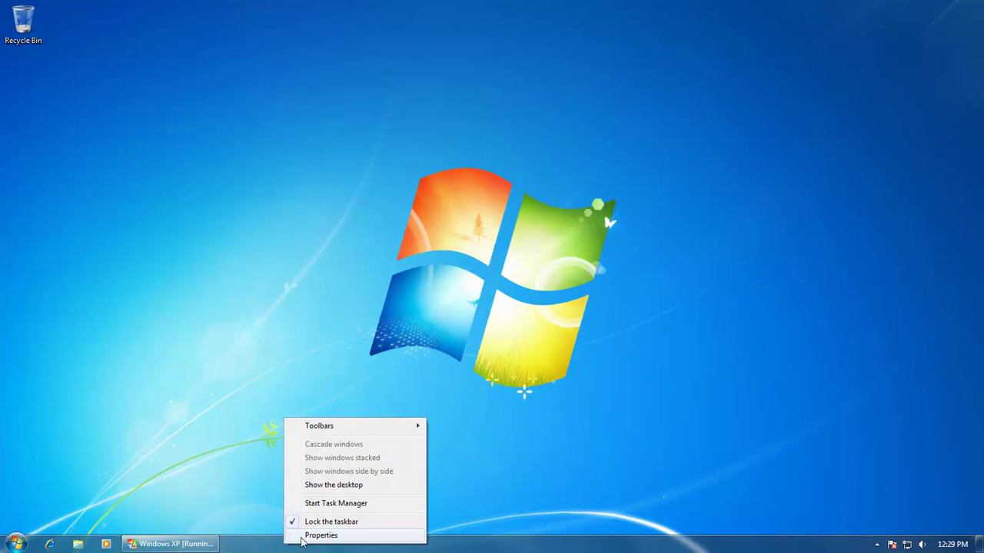
left_click(321, 536)
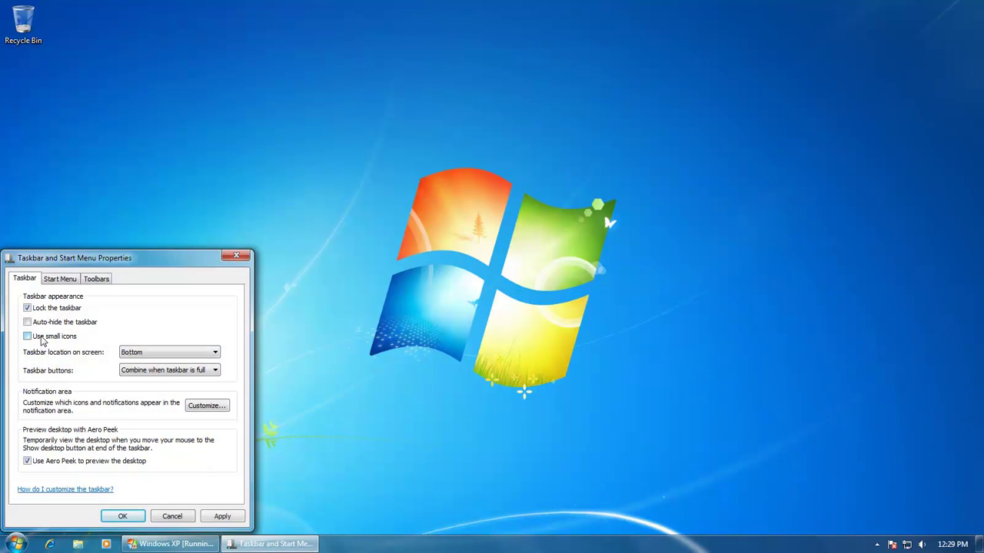
left_click(141, 355)
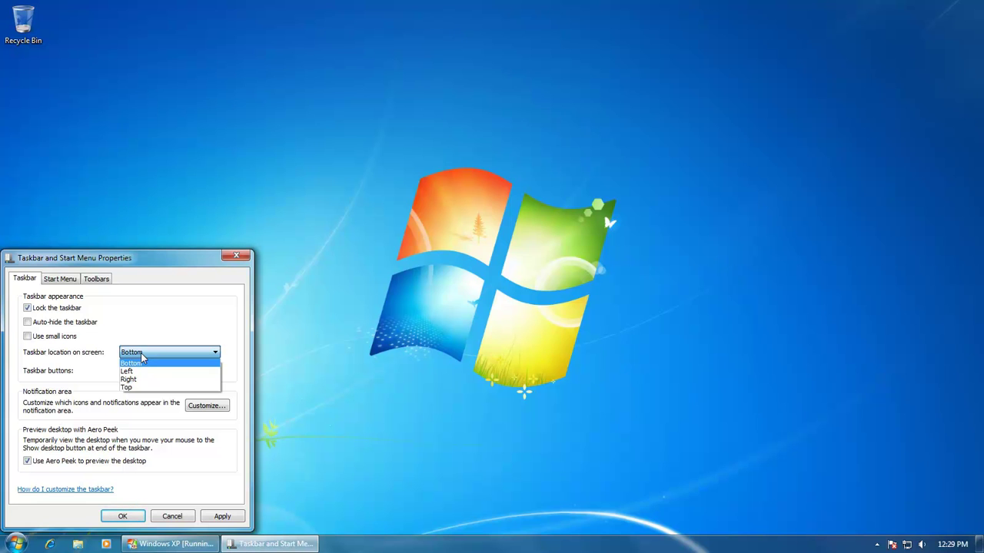
left_click(130, 372)
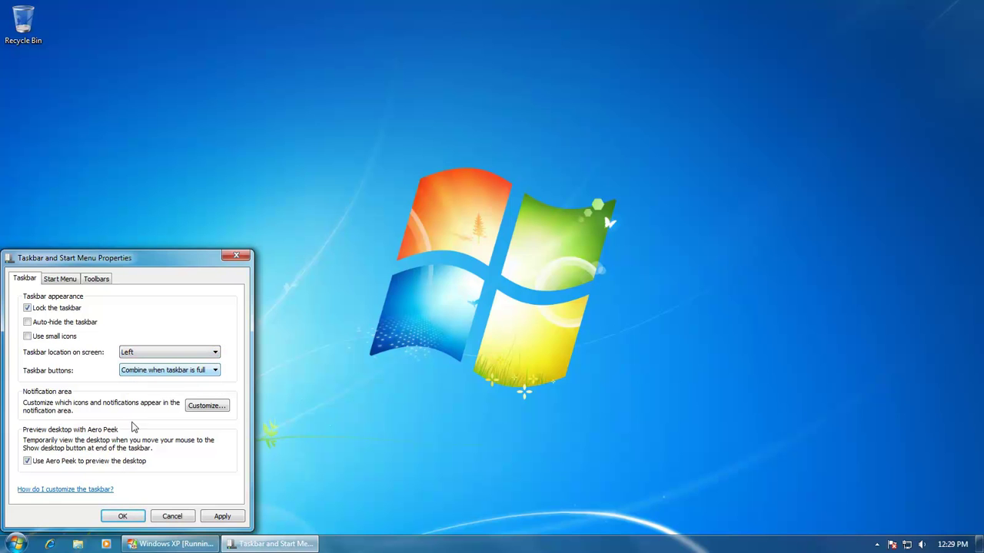
left_click(126, 515)
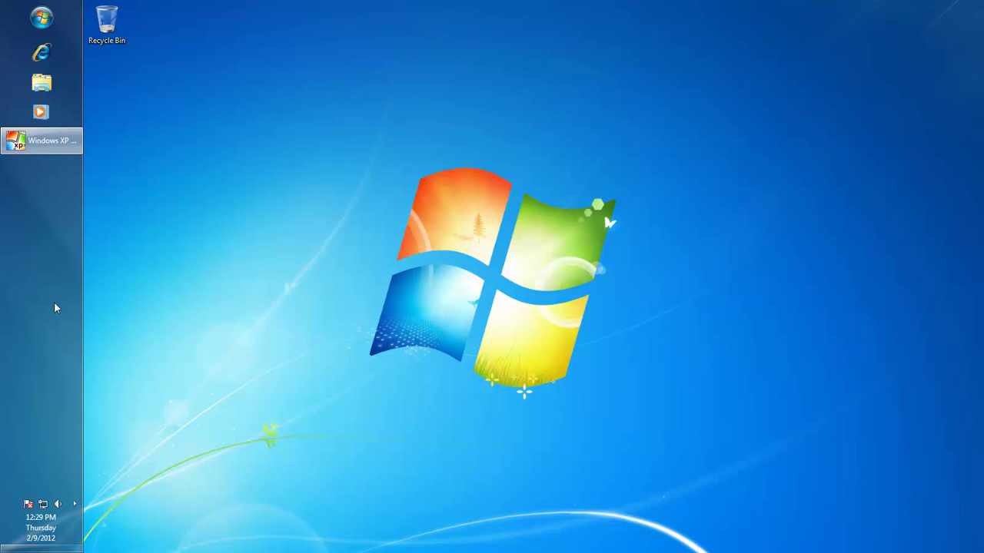
- Toggle Lock the taskbar off and on in its properties, and set the taskbar location back to Bottom
right_click(35, 263)
left_click(72, 380)
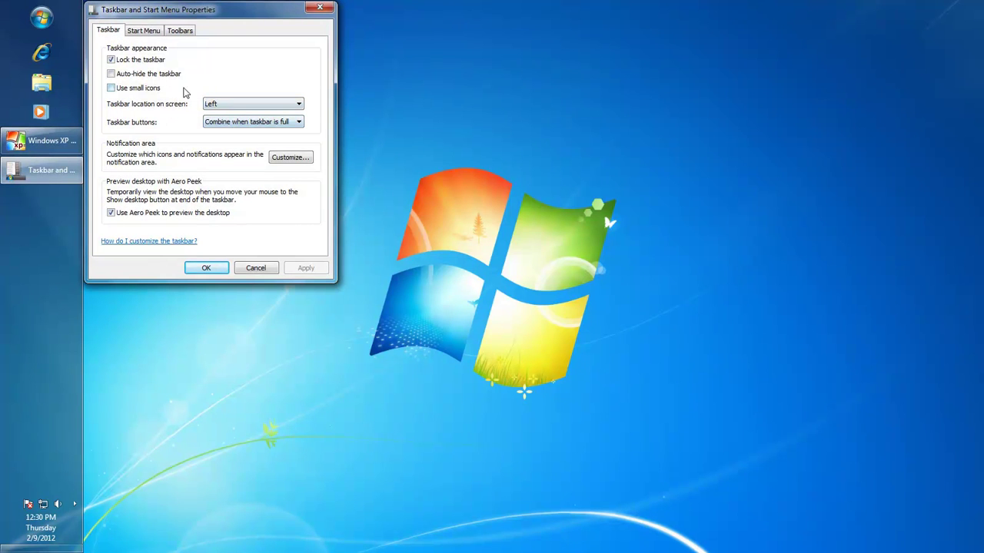
left_click(111, 60)
left_click(111, 60)
left_click(236, 105)
left_click(227, 114)
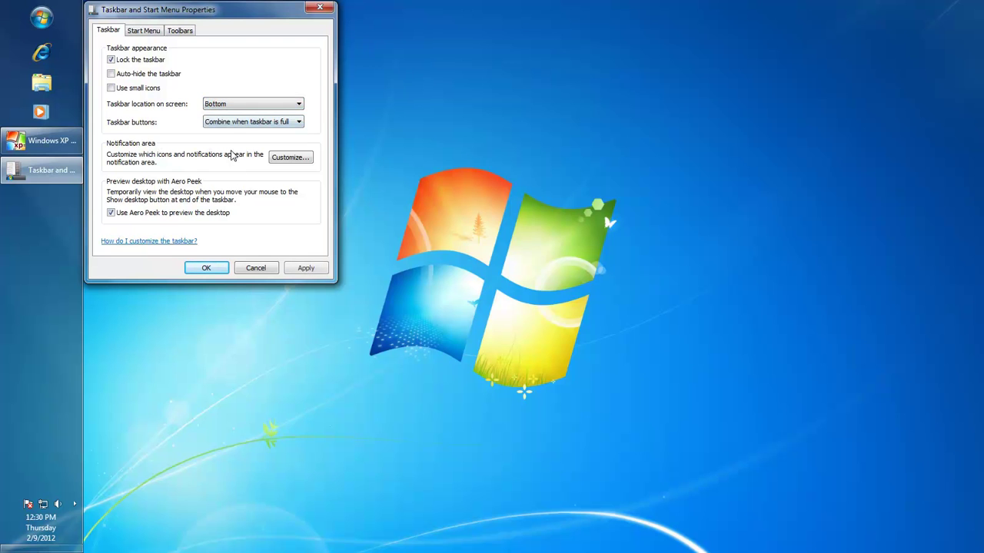
left_click(204, 268)
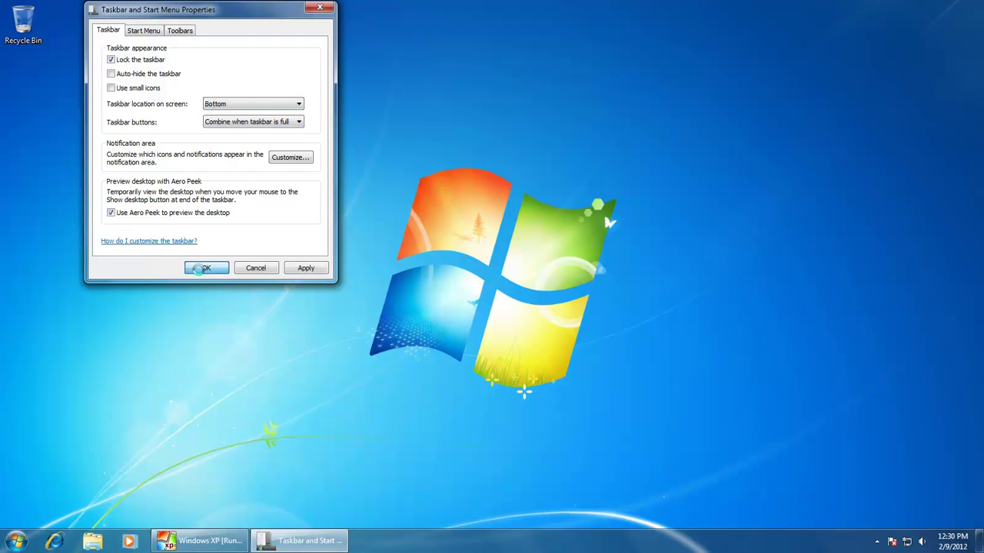
- Open the taskbar's properties and compare them with the Group similar taskbar buttons option in the Windows XP virtual machine
right_click(355, 550)
left_click(378, 542)
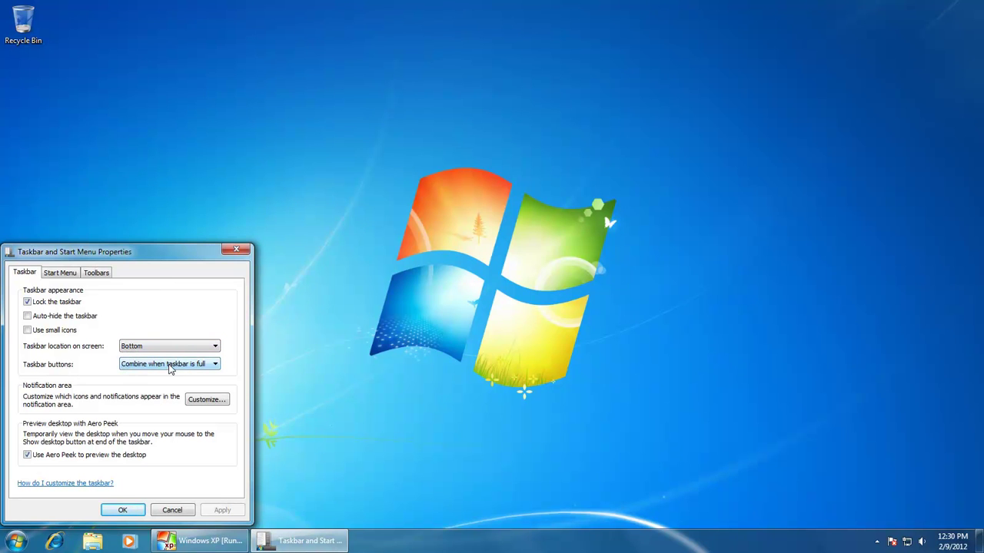
left_click(196, 544)
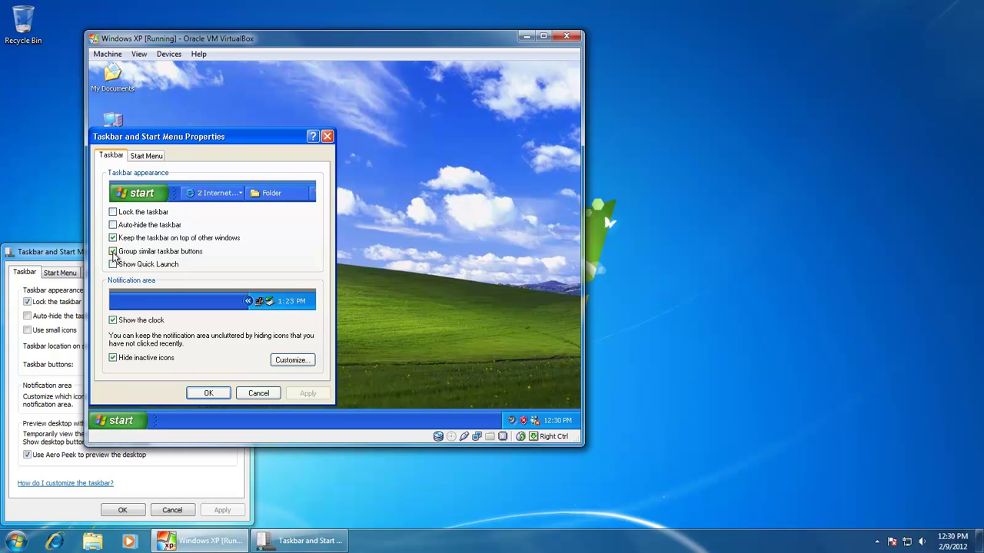
left_click(527, 37)
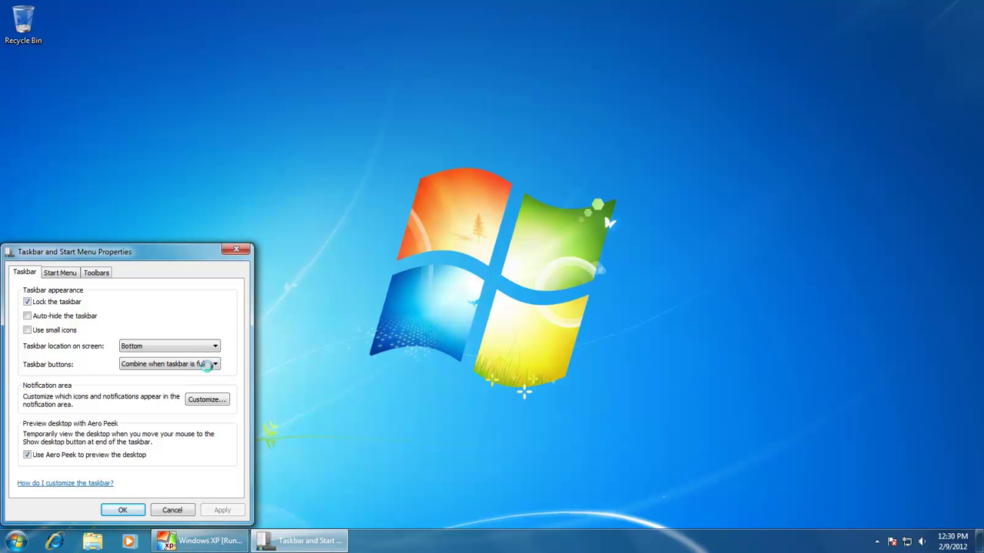
key("alt+Tab")
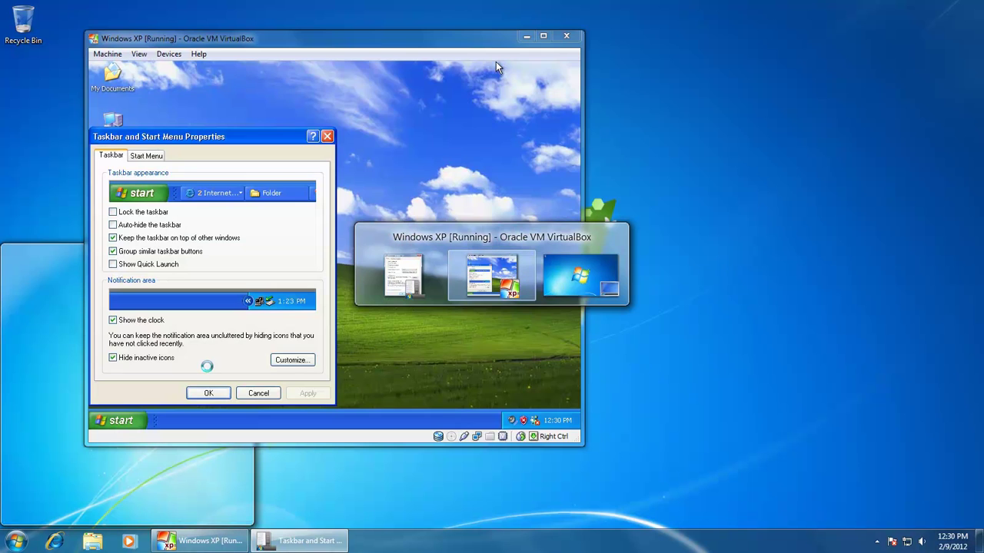
key("alt+Tab")
key("Escape")
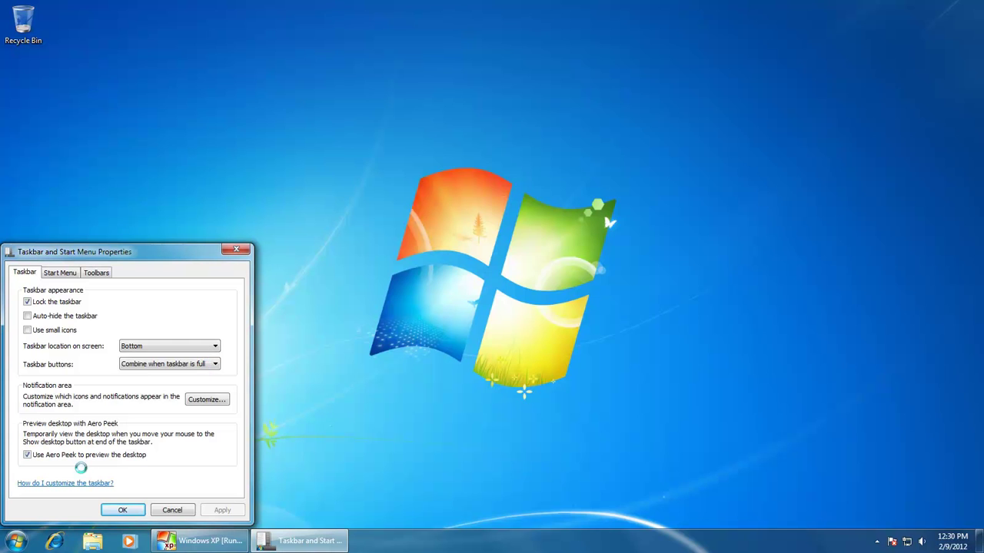
- Choose Combine when taskbar is full for the taskbar buttons and confirm the properties
left_click(183, 364)
left_click(162, 383)
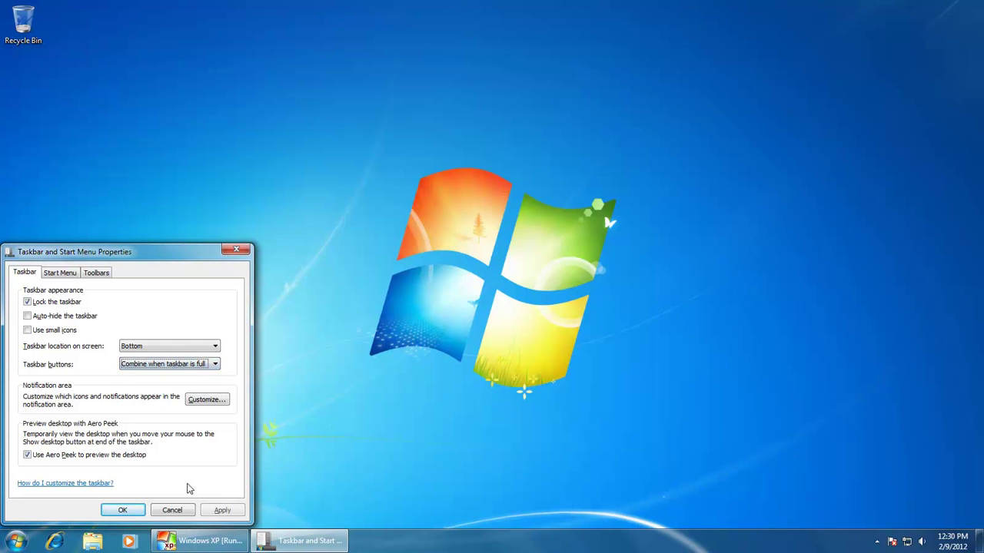
left_click(123, 509)
- Launch ten Notepad windows to fill up the taskbar
key("super")
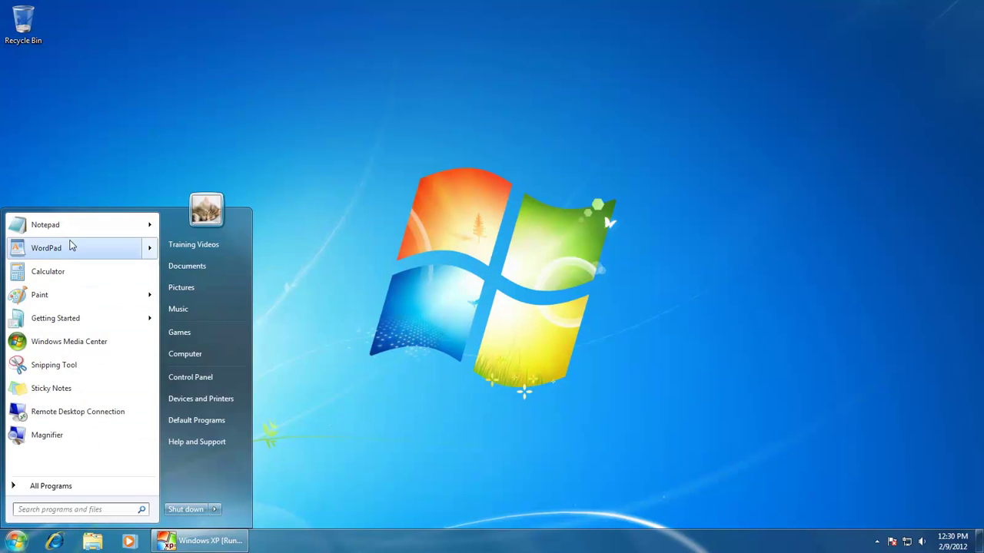
left_click(68, 227)
key("super")
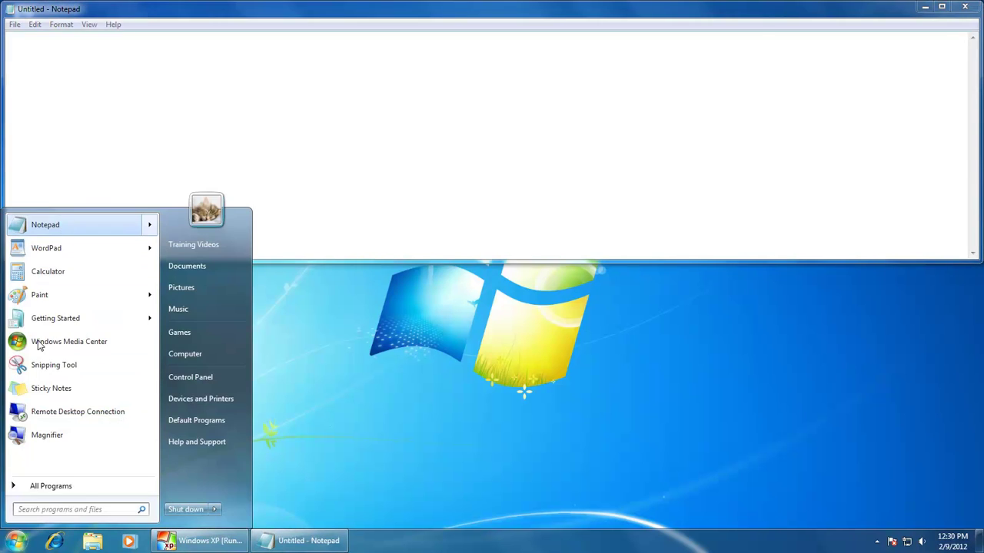
left_click(77, 227)
key("super")
left_click(86, 229)
key("super")
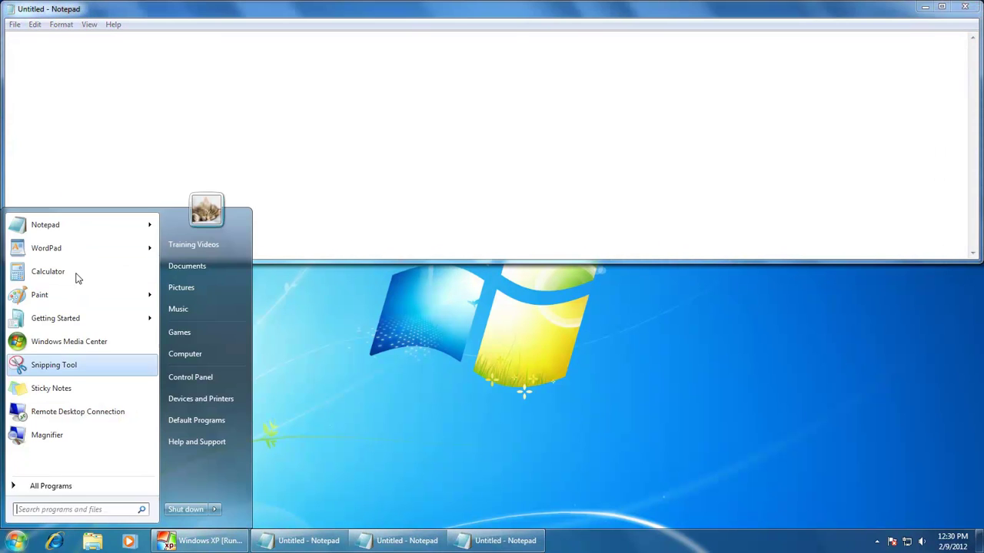
left_click(79, 226)
key("super")
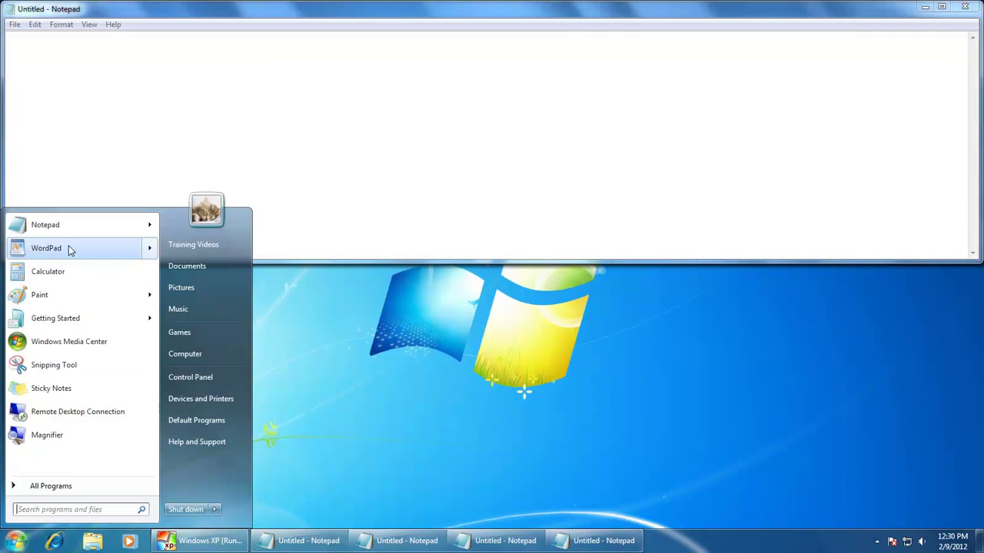
left_click(77, 226)
left_click(15, 540)
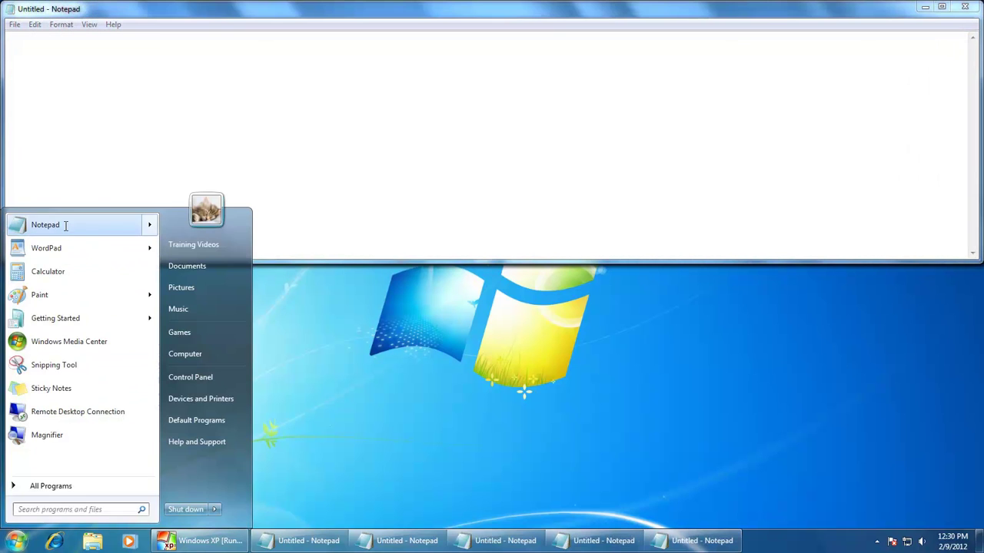
left_click(65, 225)
key("super")
left_click(59, 228)
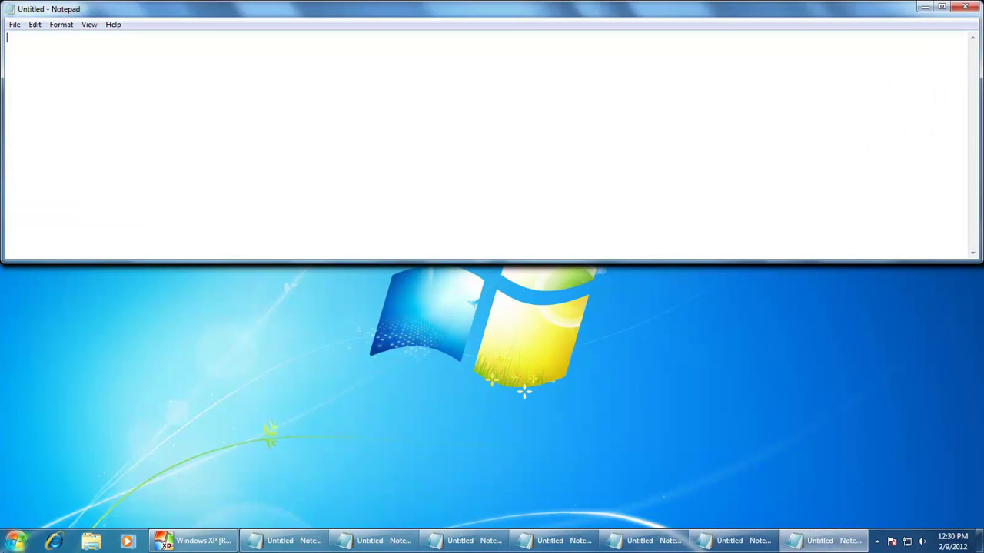
key("super")
left_click(65, 225)
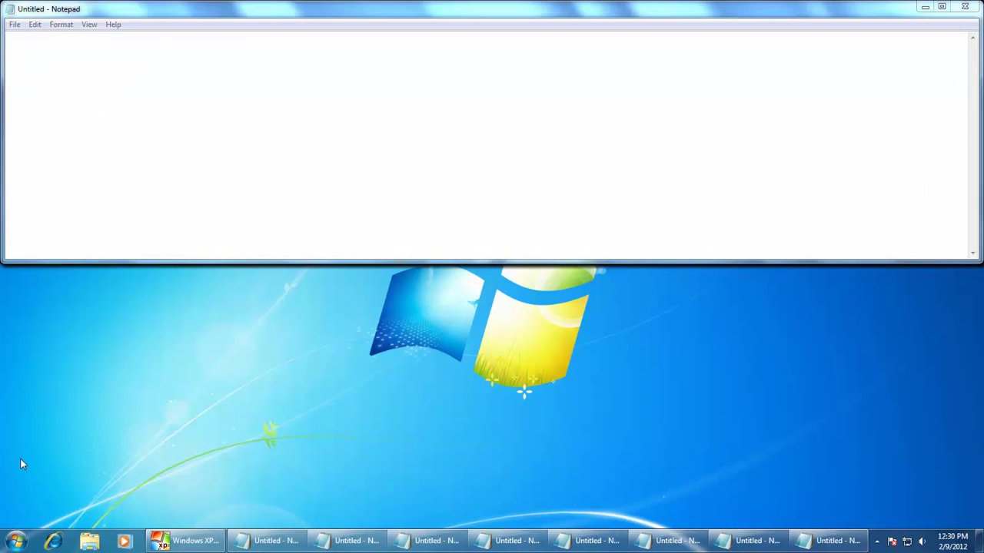
key("super")
left_click(65, 226)
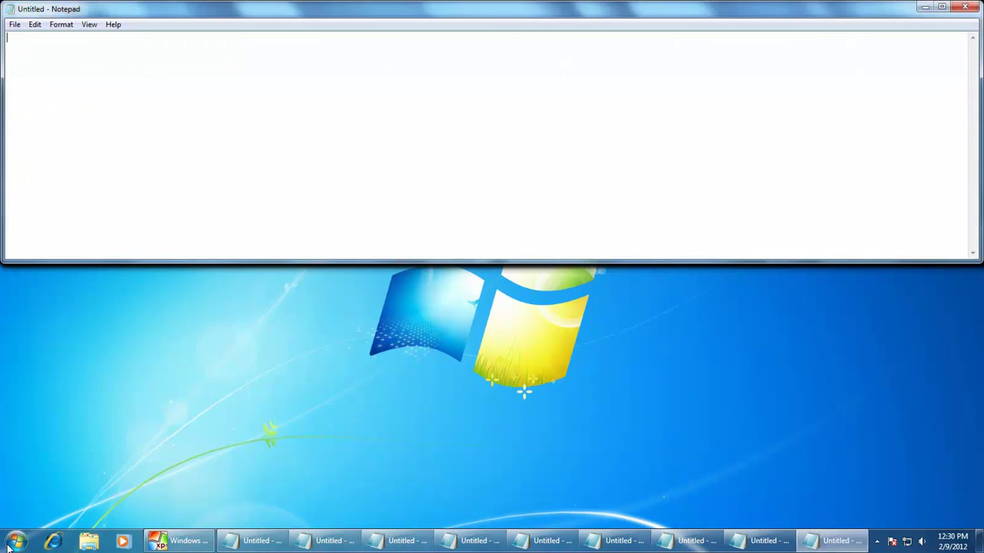
left_click(14, 542)
left_click(65, 225)
- Launch WordPad so the taskbar overflows, and preview the windows in the combined Notepad group
key("super")
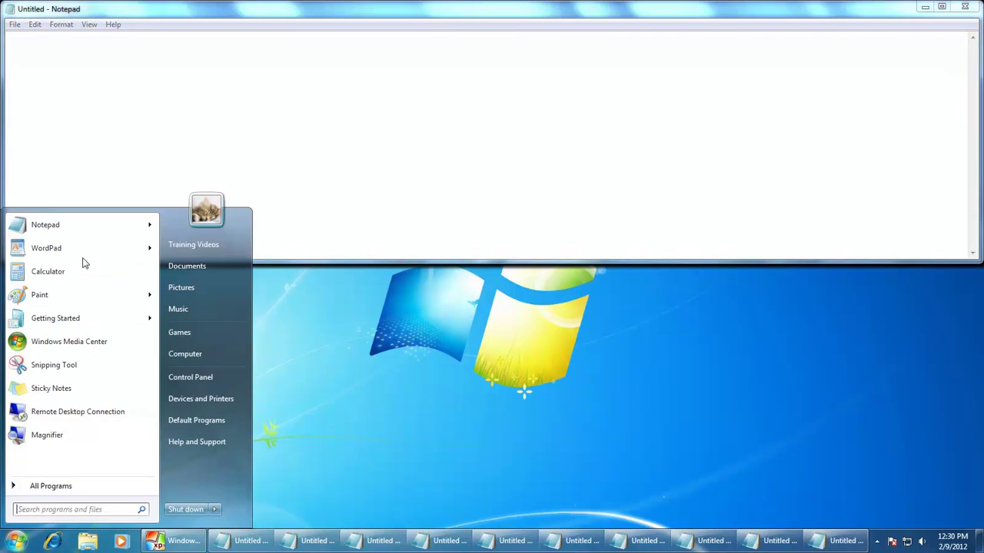
left_click(82, 239)
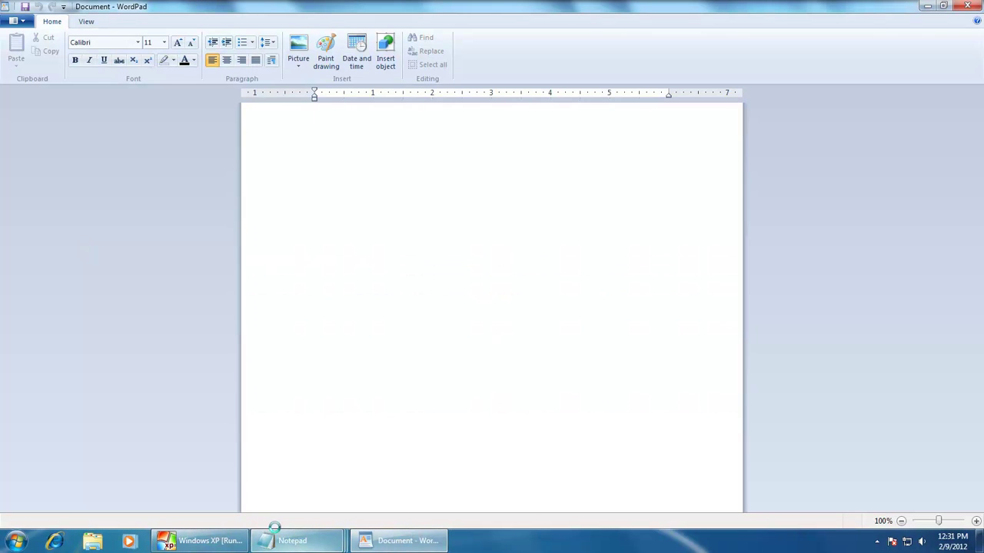
mouse_move(291, 543)
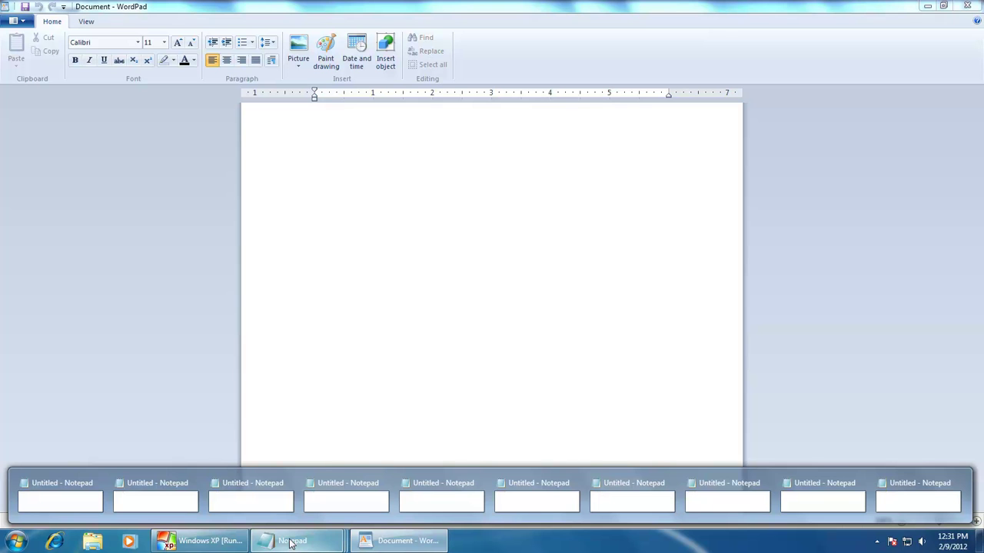
- Close all Notepad windows at once from their taskbar group, and close WordPad the same way
right_click(291, 542)
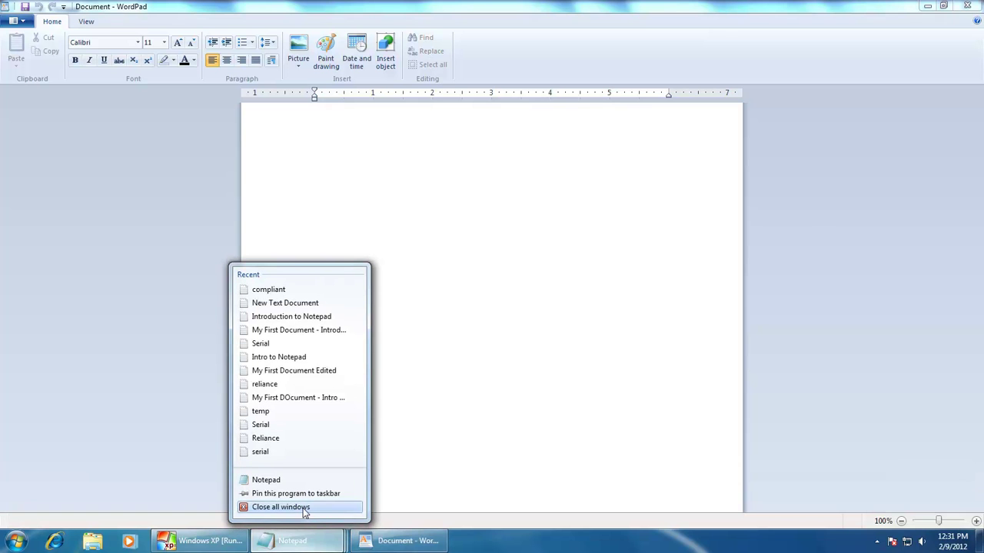
left_click(303, 509)
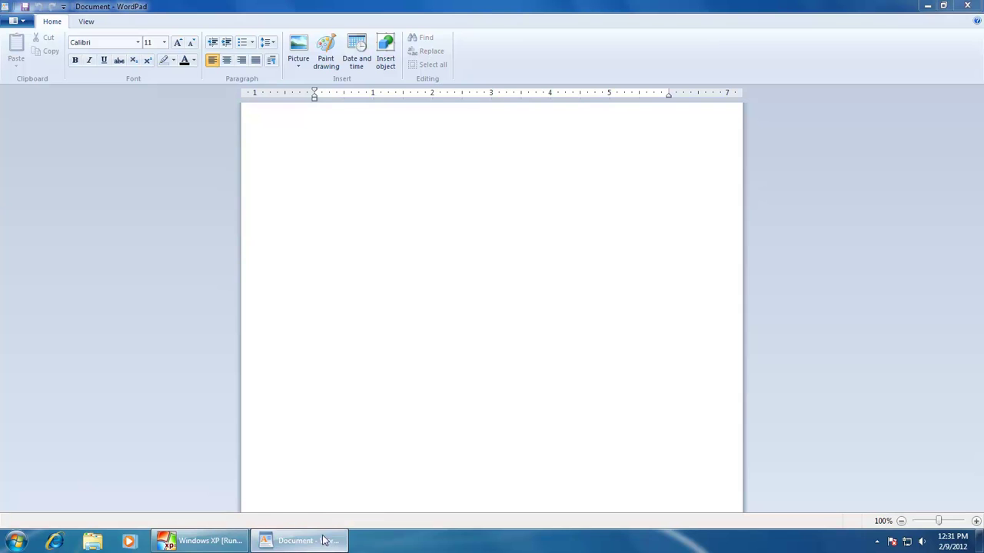
right_click(322, 540)
left_click(317, 509)
- Set the taskbar buttons to Always combine, hide labels and confirm the taskbar properties
right_click(322, 532)
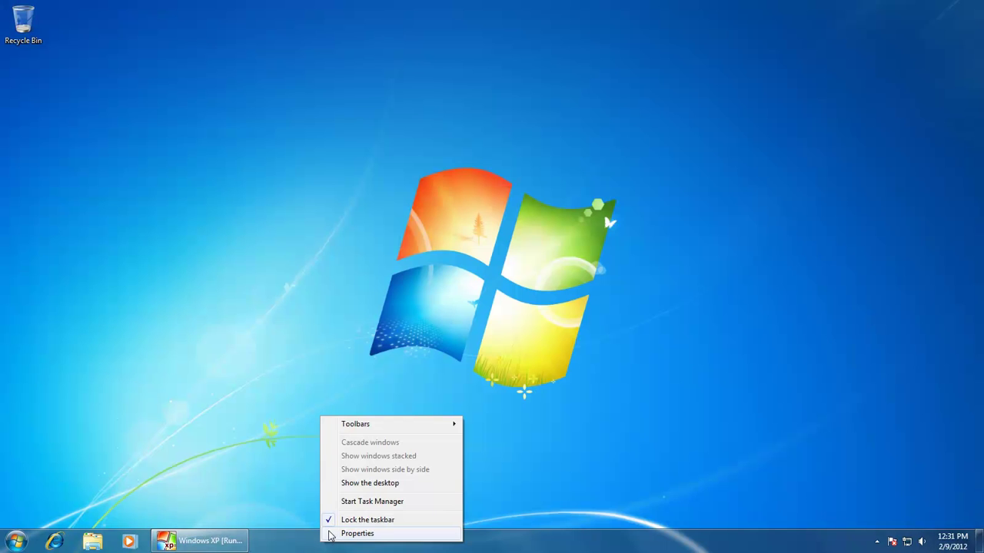
left_click(331, 533)
left_click(209, 365)
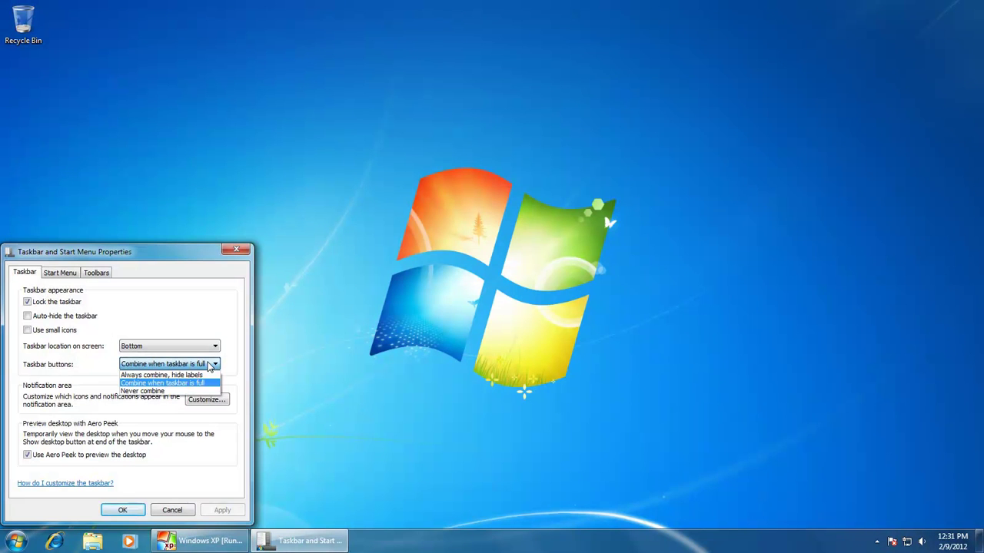
left_click(151, 375)
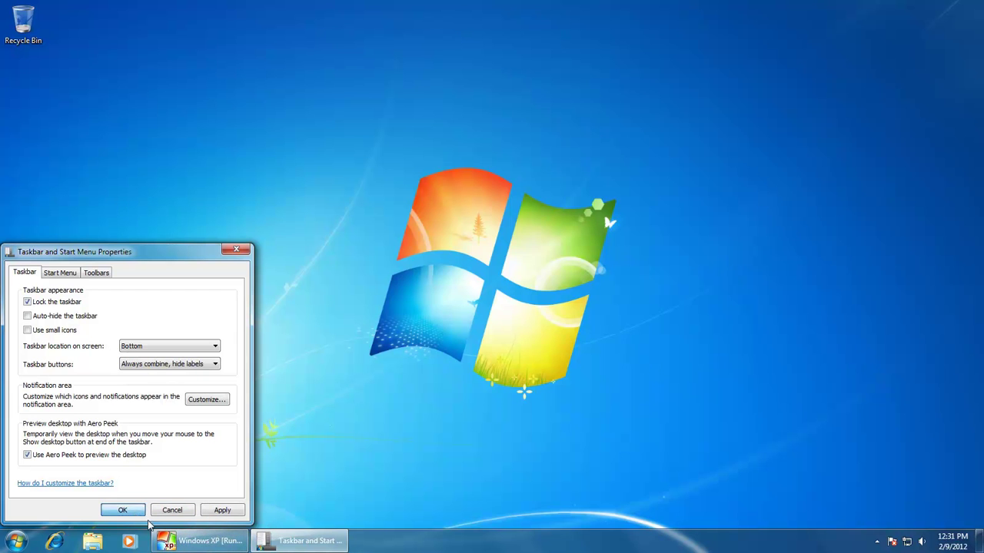
left_click(123, 510)
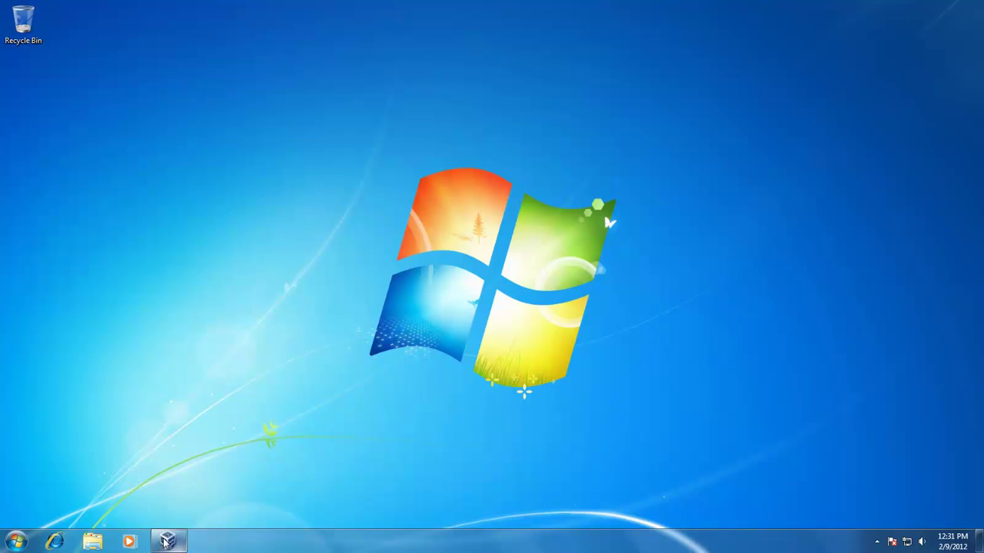
- Launch two Notepad windows and preview them in their combined taskbar group
left_click(16, 542)
left_click(79, 230)
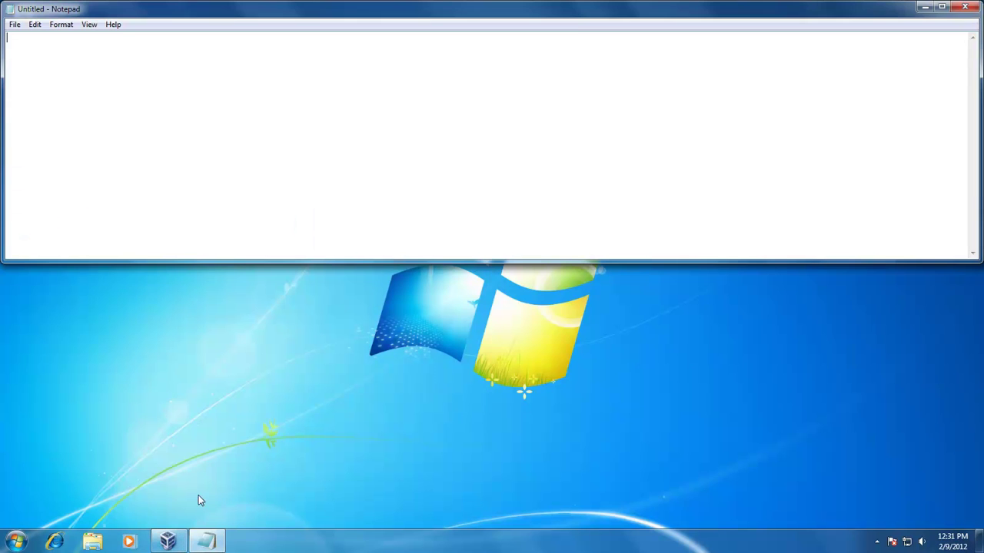
left_click(17, 541)
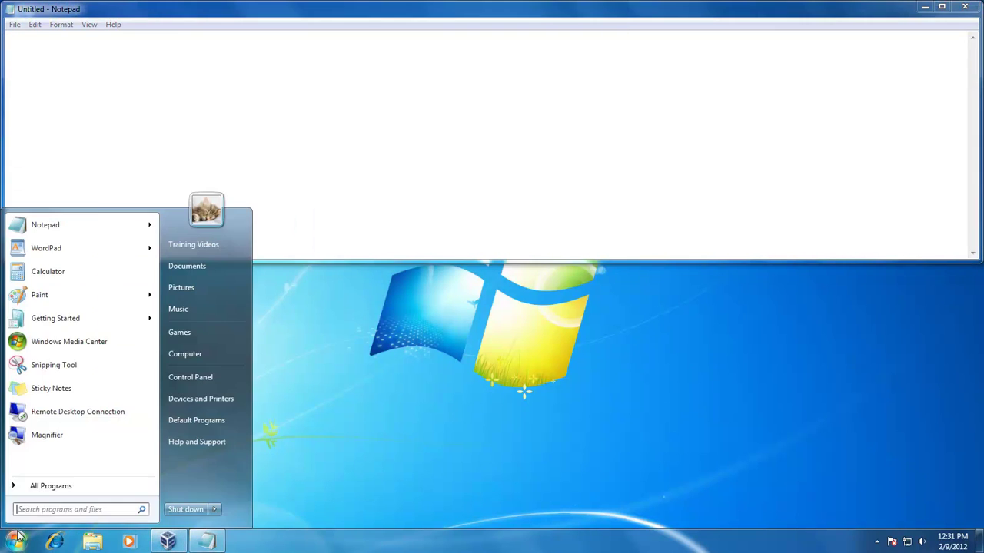
left_click(71, 226)
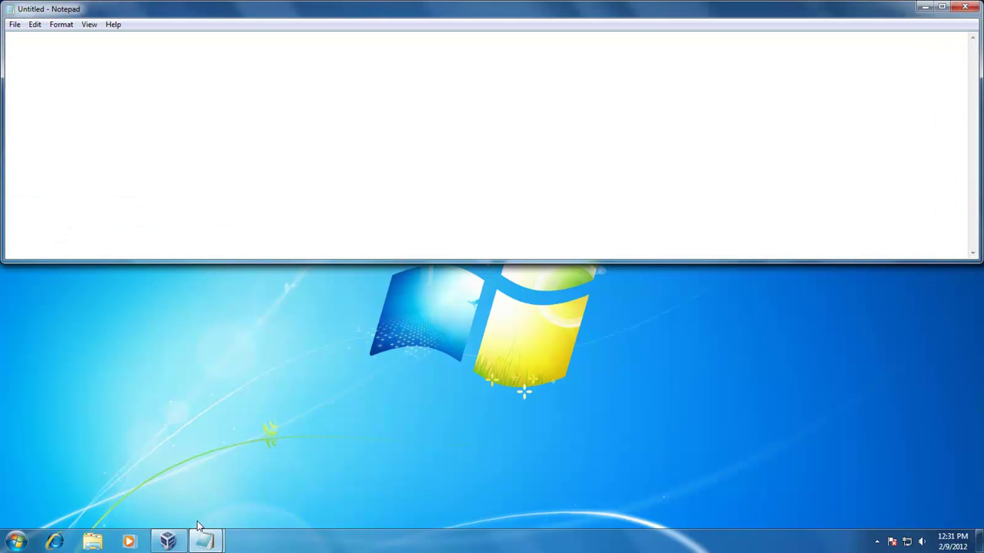
mouse_move(211, 544)
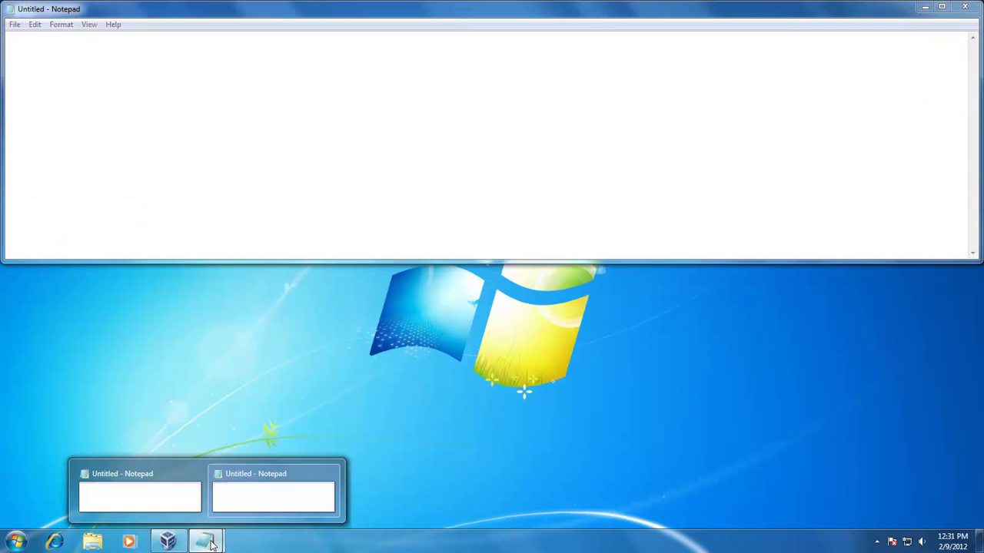
- Close both Notepad windows at once from their taskbar group
right_click(211, 544)
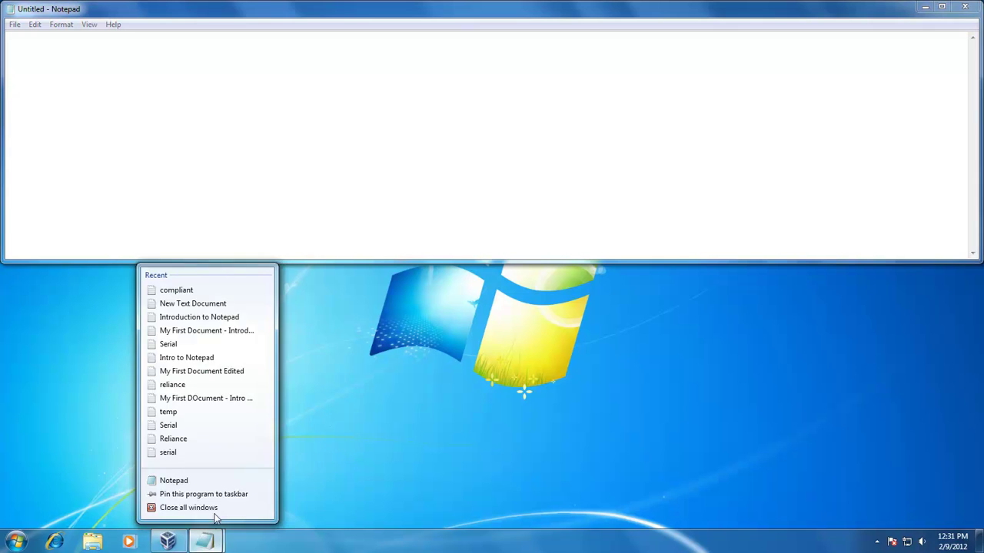
left_click(199, 508)
- Switch the taskbar buttons back to Combine when taskbar is full and confirm the properties
right_click(269, 543)
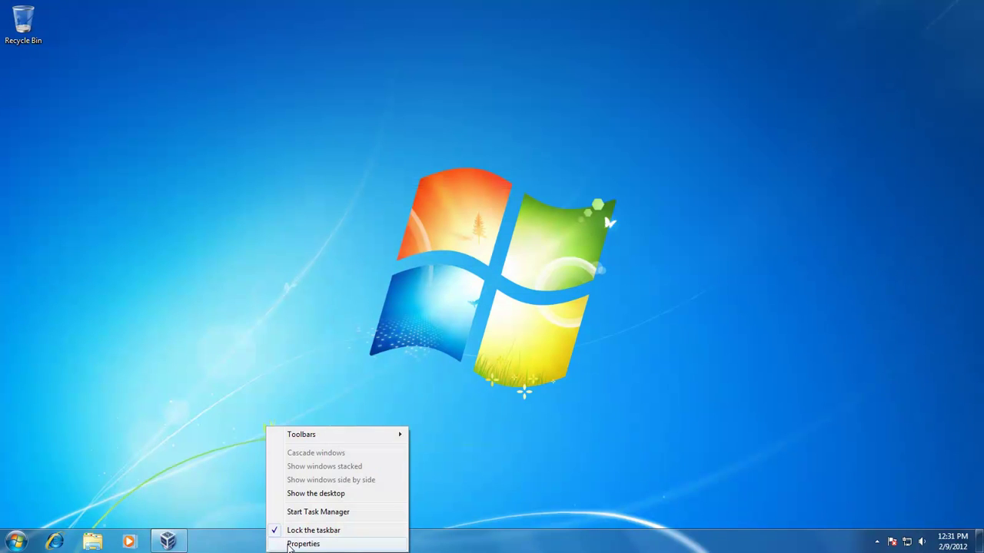
left_click(290, 544)
left_click(131, 365)
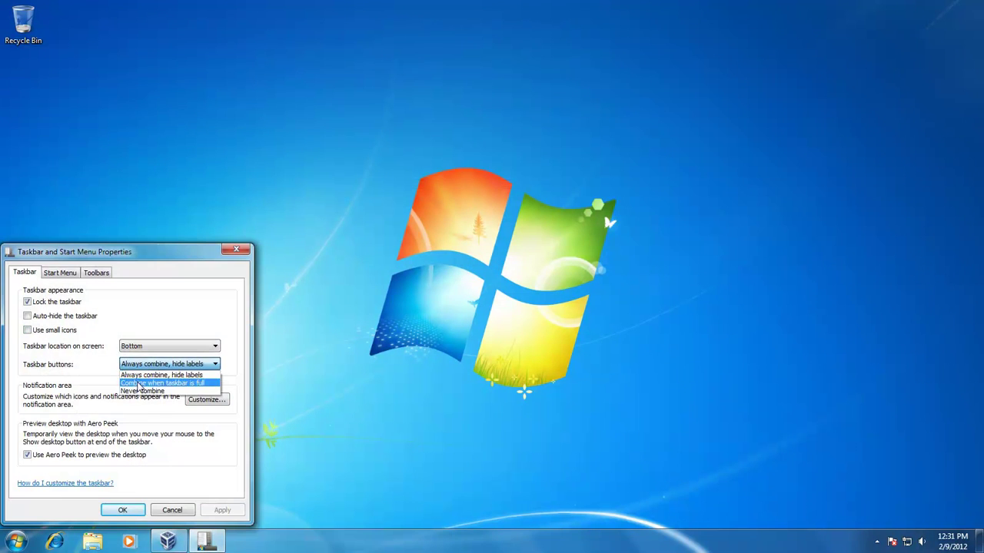
left_click(138, 383)
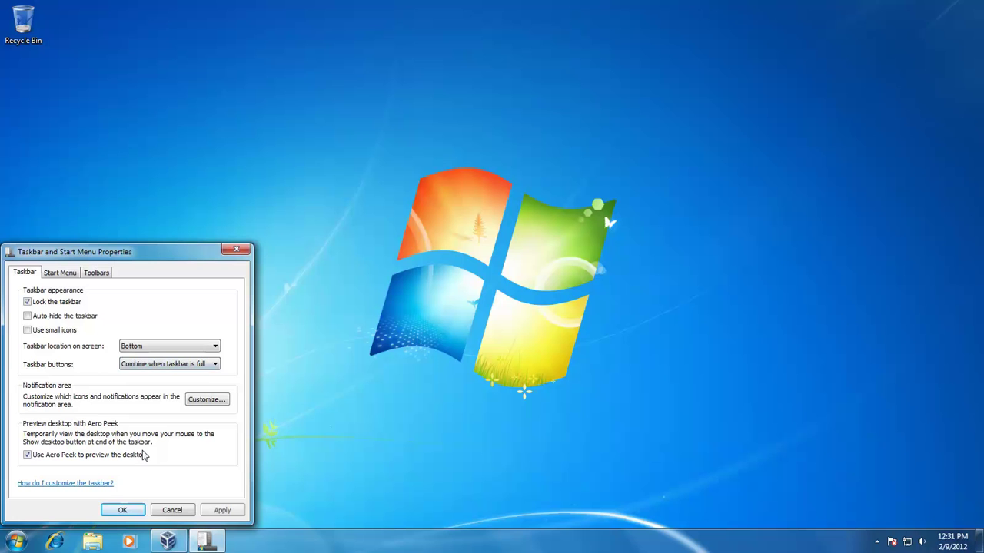
left_click(123, 510)
- Launch five Notepad windows so that each gets its own labelled taskbar button
left_click(17, 542)
left_click(46, 223)
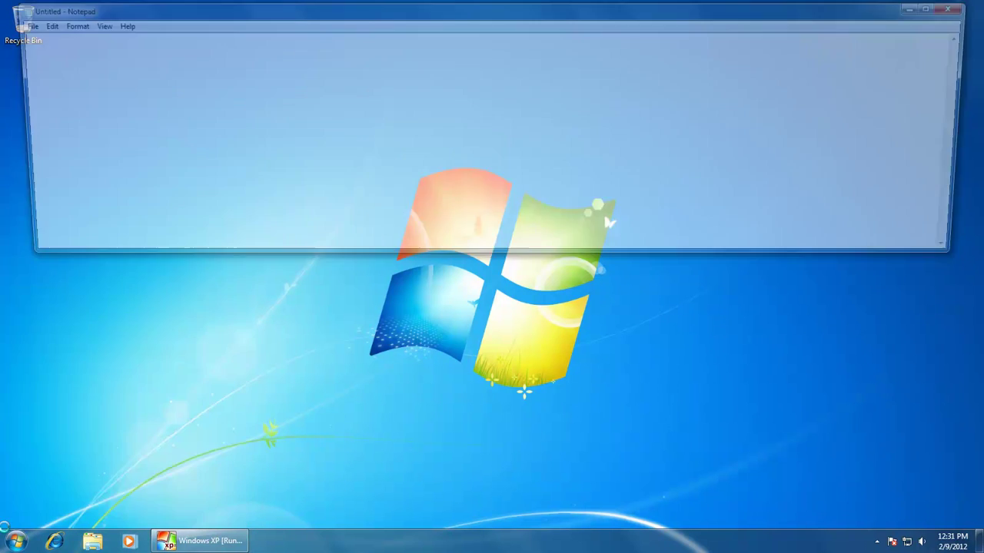
left_click(7, 538)
left_click(48, 230)
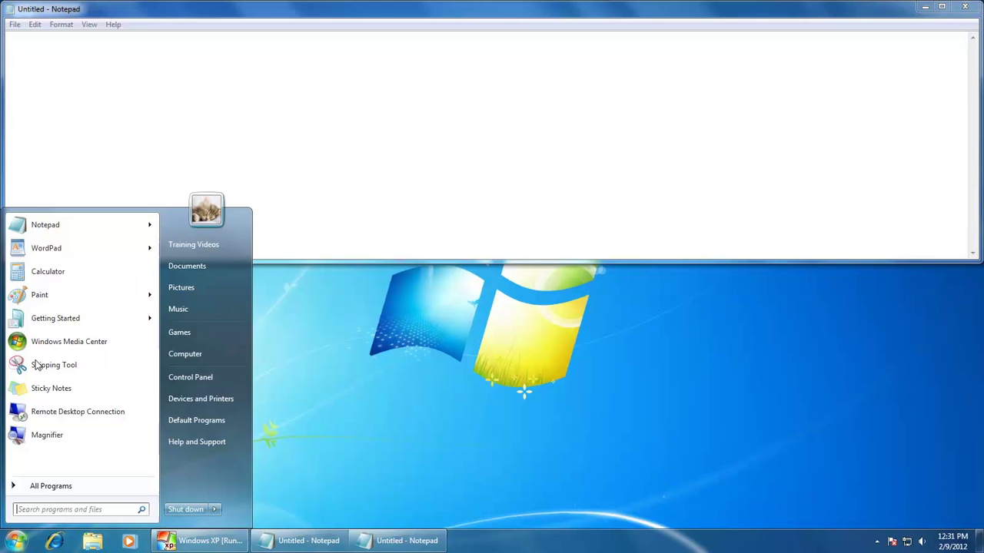
left_click(83, 231)
left_click(17, 542)
left_click(54, 229)
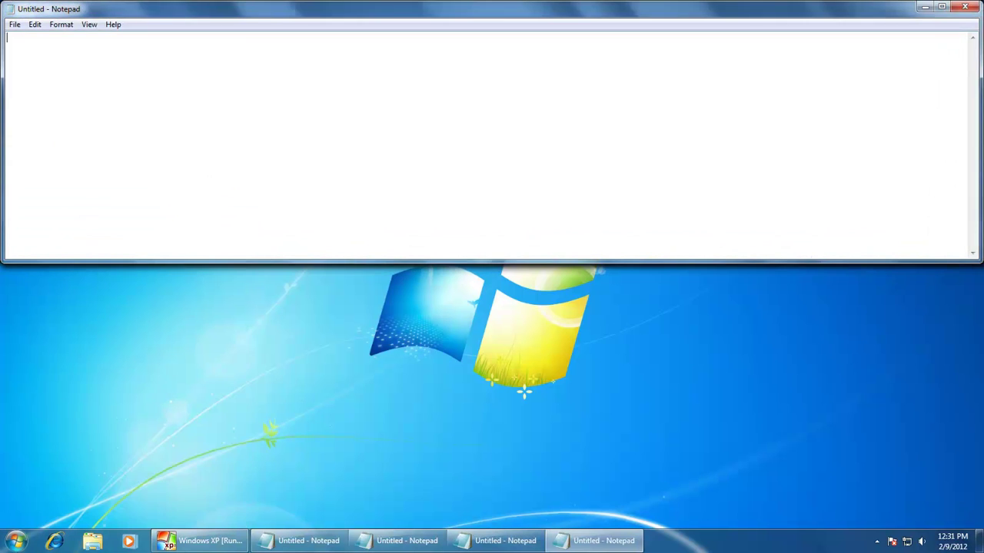
left_click(16, 542)
left_click(85, 230)
- Launch eight WordPad windows to fill the taskbar until its buttons start combining
left_click(16, 541)
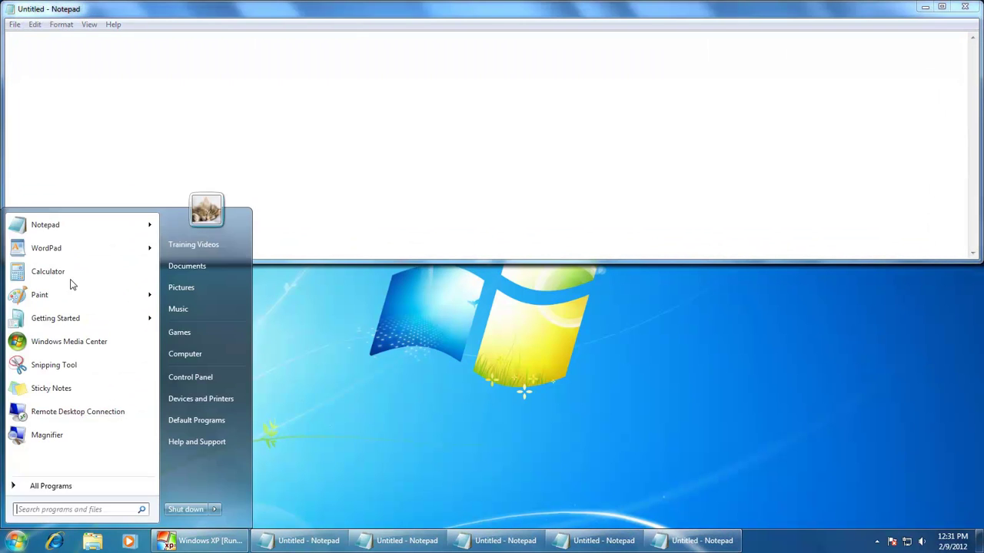
left_click(73, 254)
left_click(17, 542)
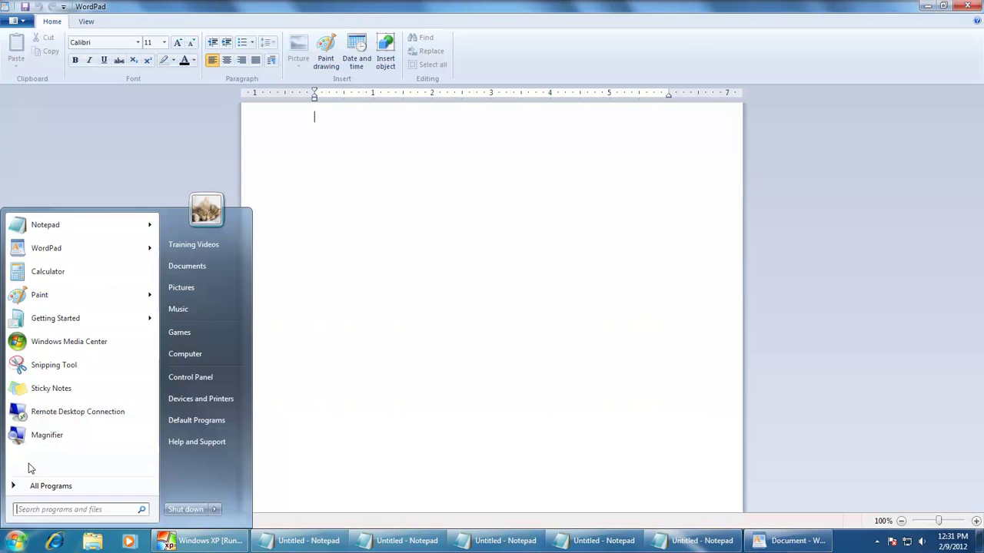
left_click(75, 249)
left_click(17, 542)
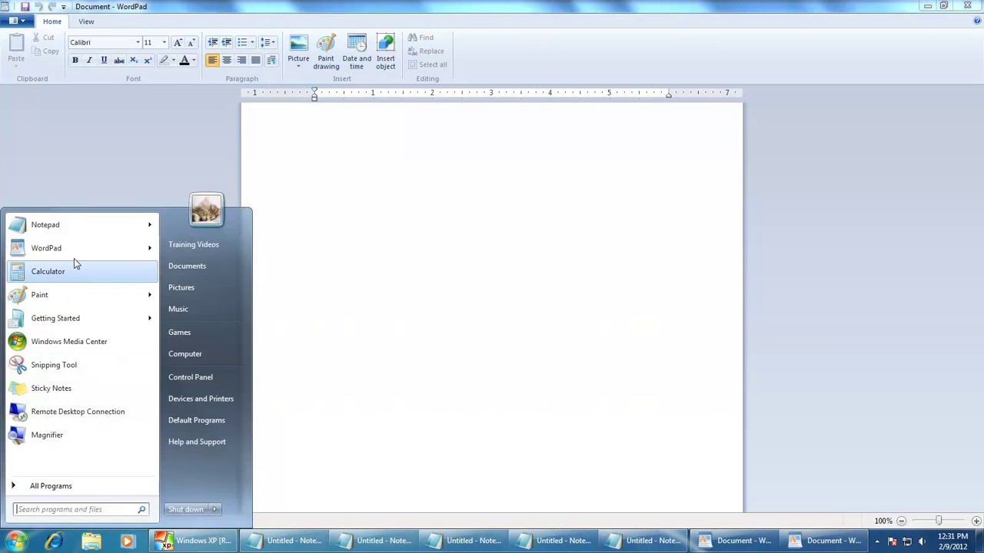
left_click(75, 249)
left_click(17, 542)
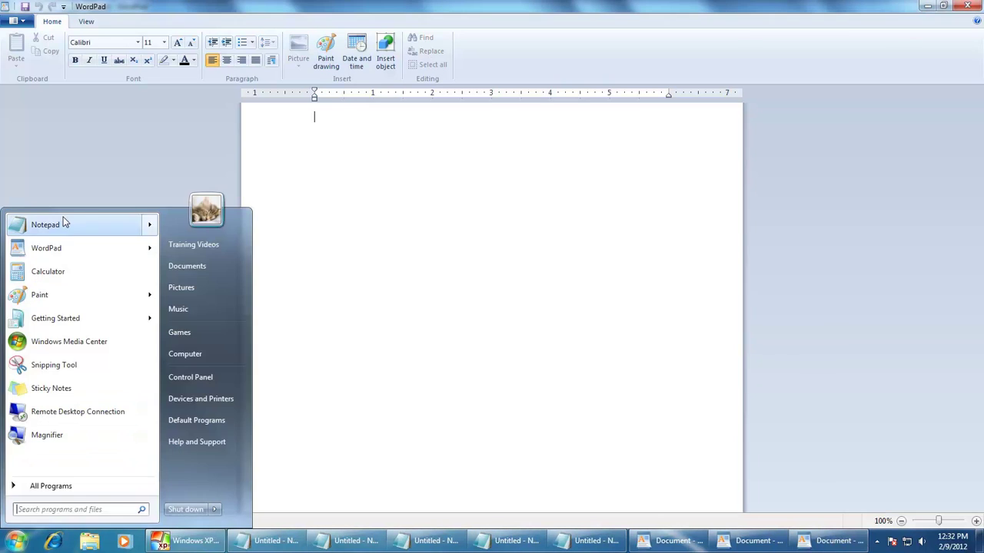
left_click(75, 248)
left_click(17, 541)
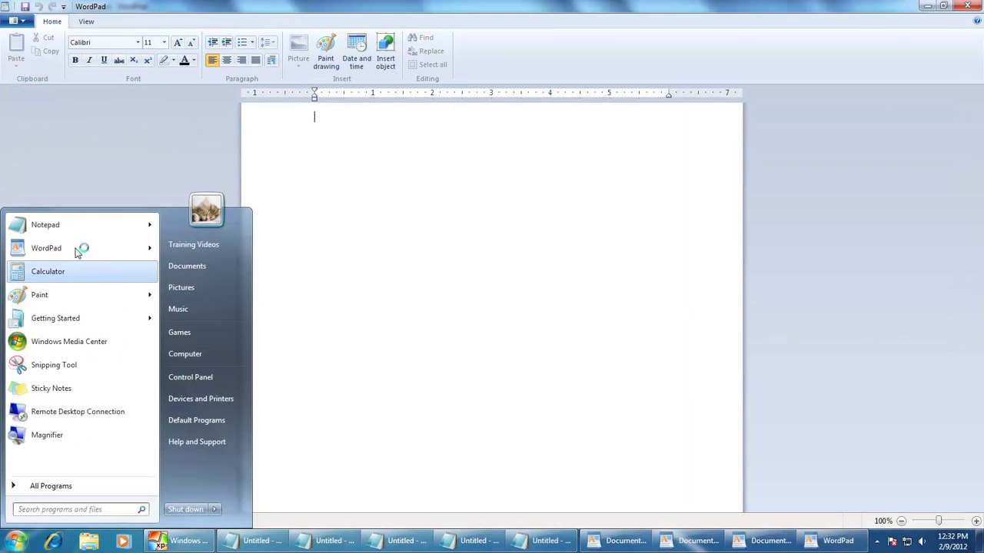
left_click(75, 249)
left_click(17, 542)
left_click(68, 247)
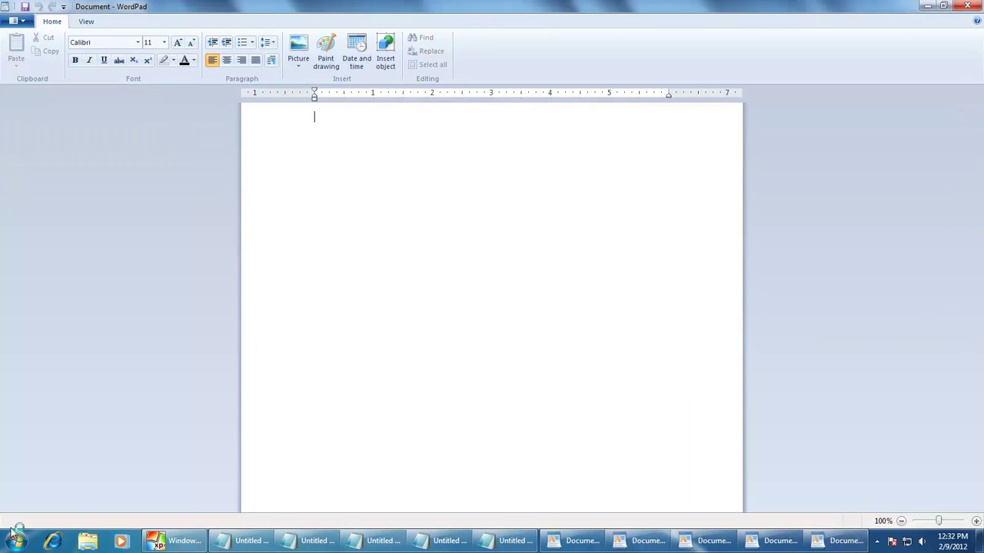
left_click(17, 541)
left_click(77, 248)
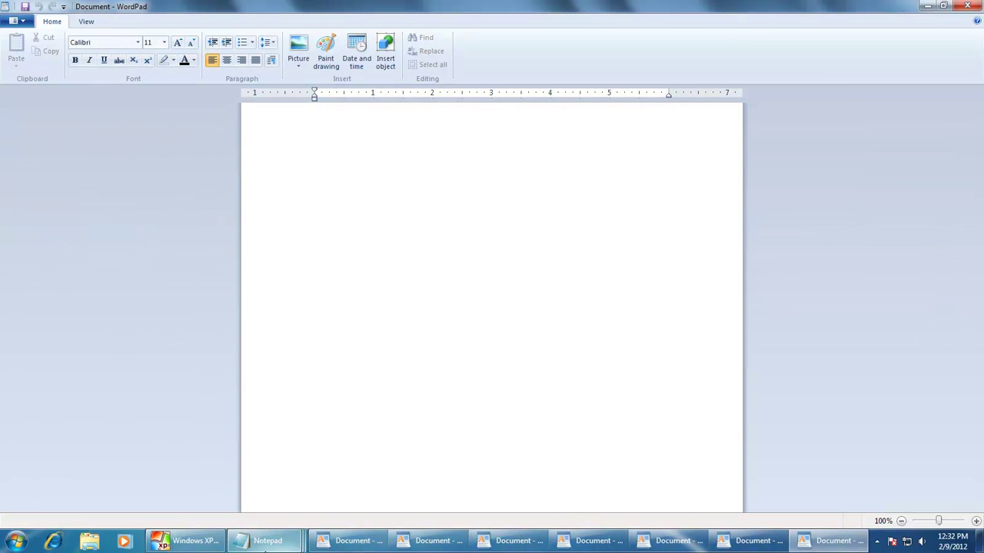
left_click(17, 542)
left_click(95, 255)
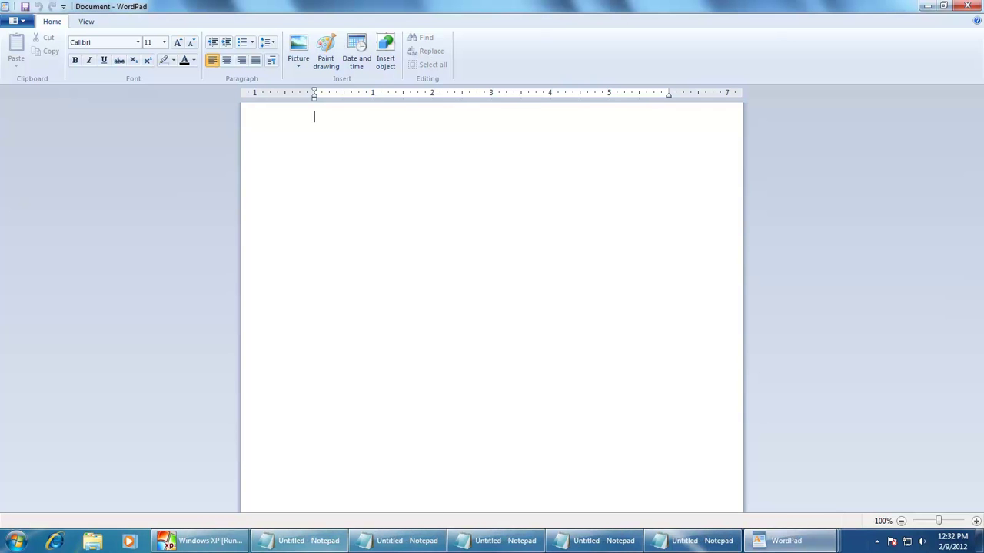
- Close all WordPad windows from their taskbar group, and close the five Notepad windows one by one from their taskbar buttons
right_click(772, 547)
left_click(783, 528)
right_click(700, 539)
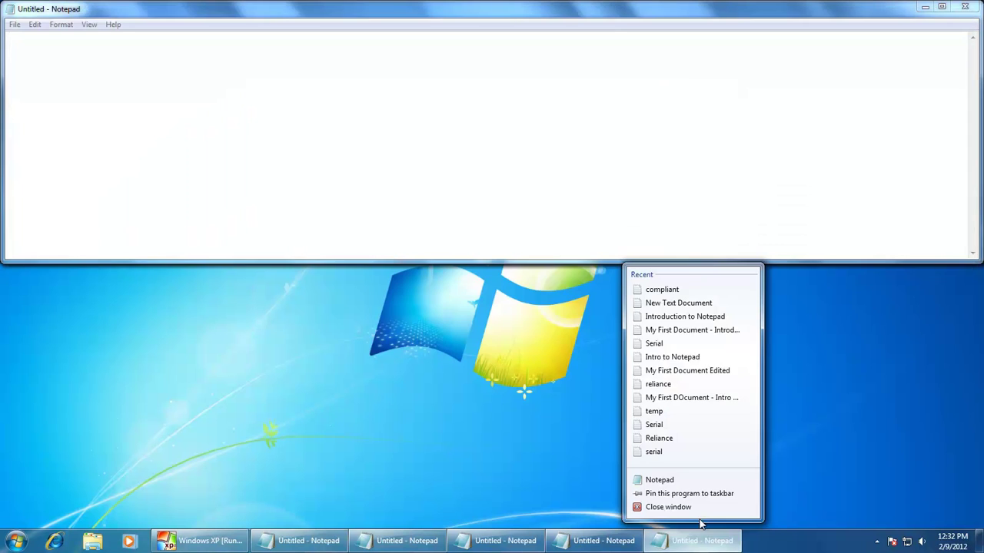
left_click(701, 508)
right_click(603, 540)
left_click(584, 510)
right_click(505, 540)
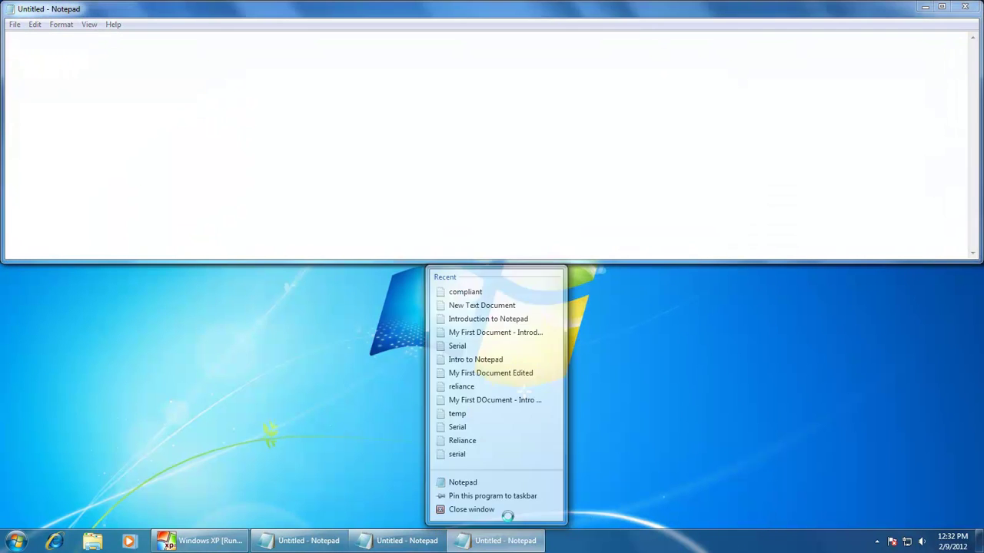
left_click(507, 511)
right_click(407, 541)
left_click(396, 509)
right_click(308, 540)
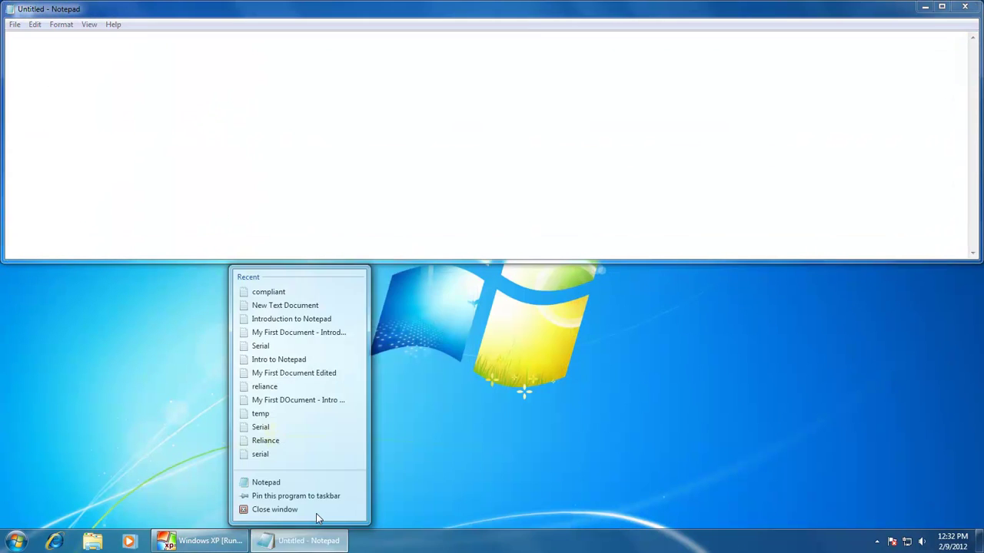
left_click(317, 509)
- Set the taskbar buttons to Never combine and confirm the taskbar properties
right_click(345, 541)
left_click(369, 519)
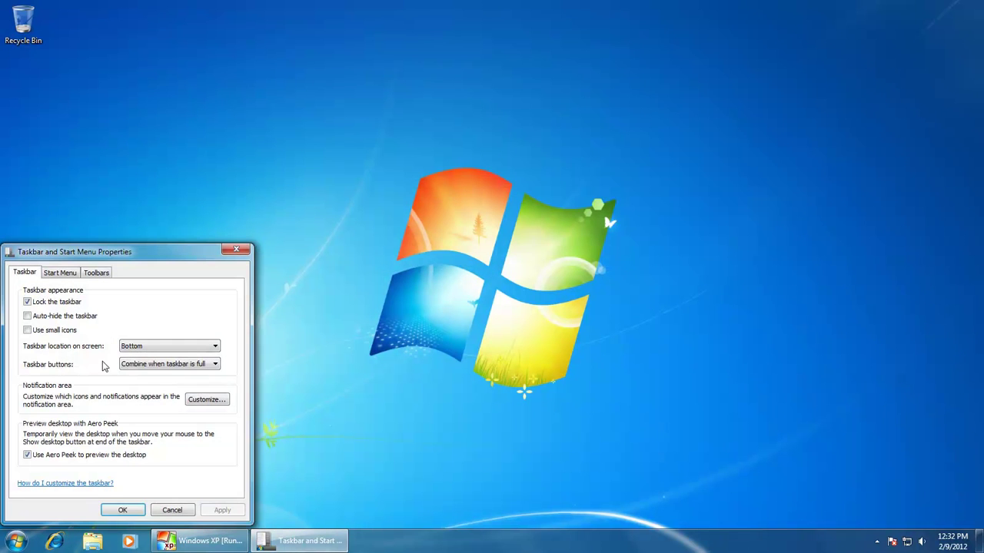
left_click(132, 369)
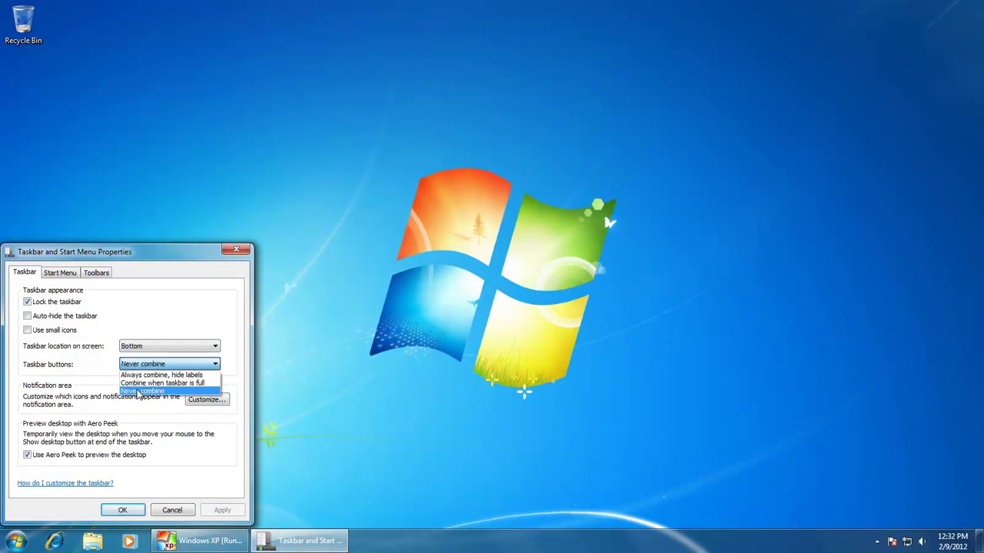
left_click(139, 392)
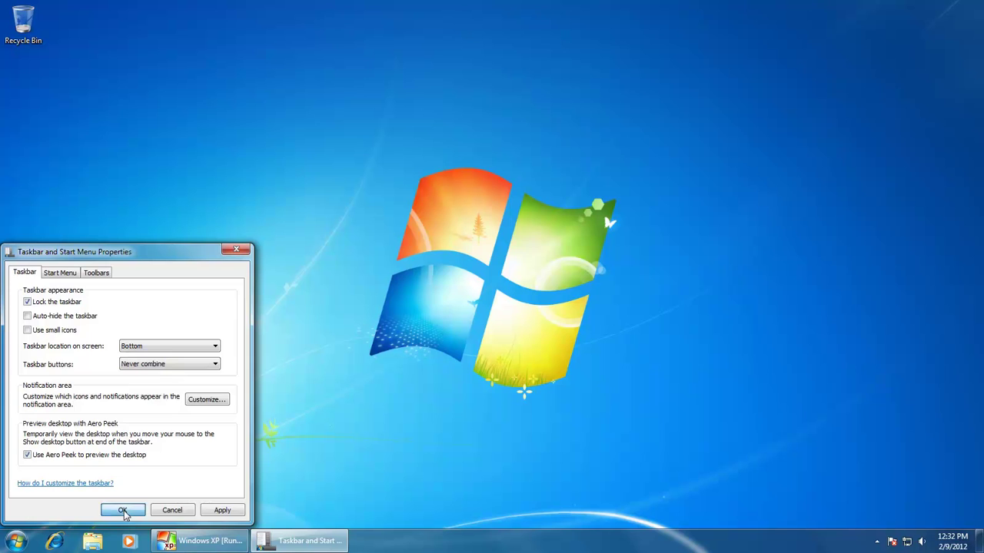
left_click(123, 510)
left_click(7, 546)
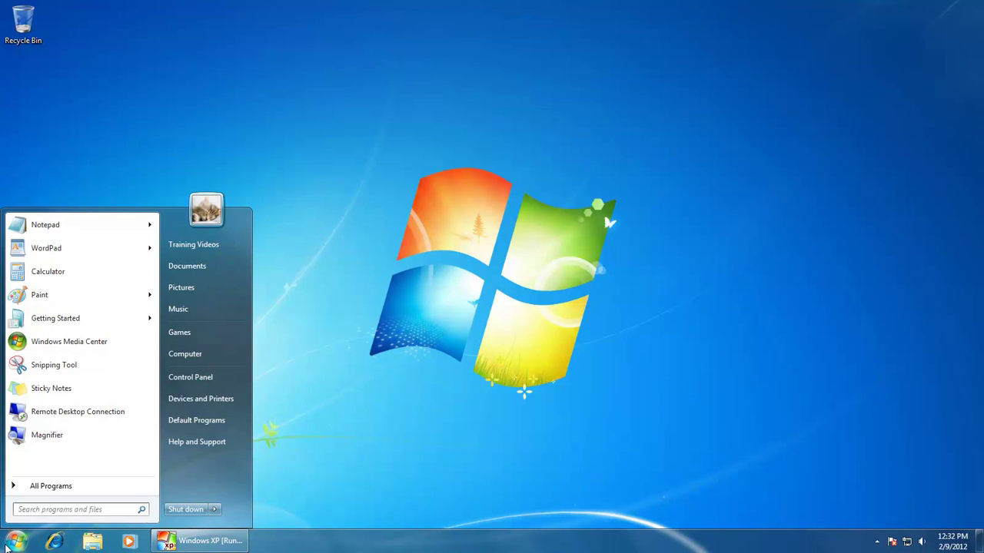
left_click(468, 231)
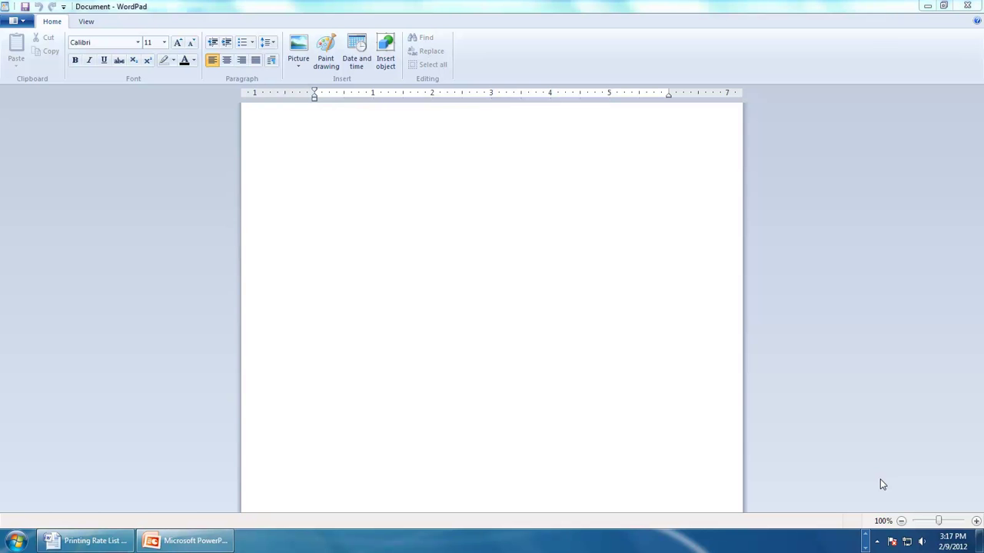
- Scroll up and down between the rows of uncombined buttons on the overfilled taskbar, ending on the first row
left_click(865, 537)
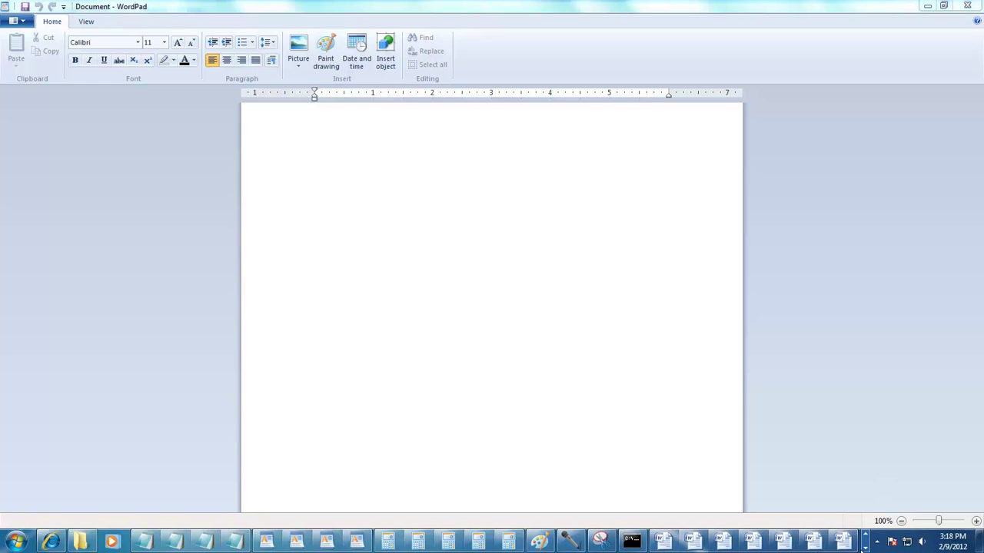
left_click(865, 547)
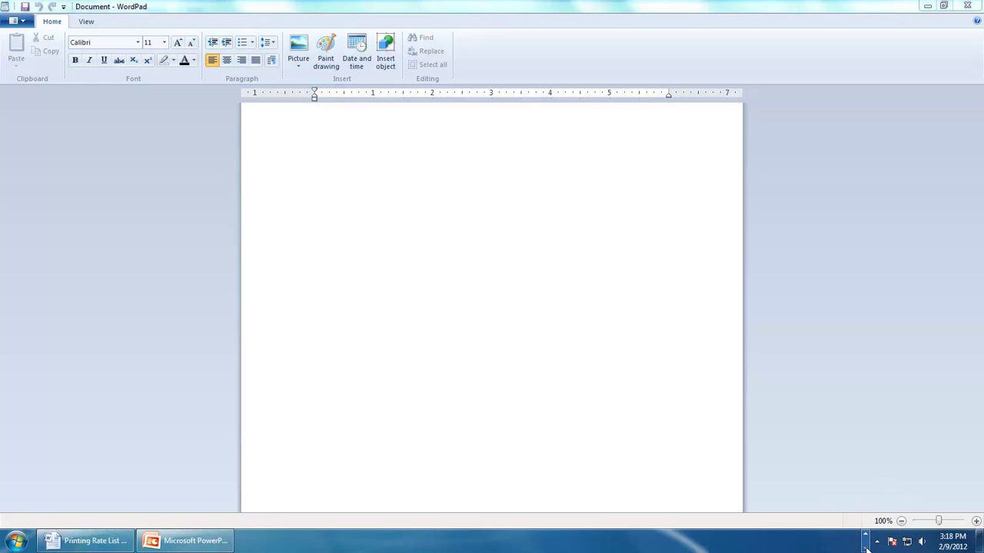
left_click(864, 537)
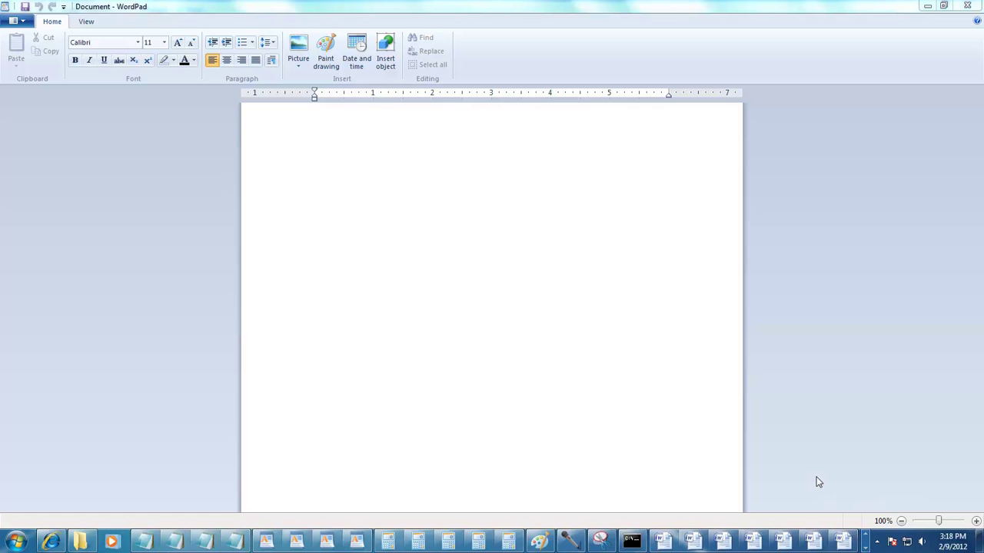